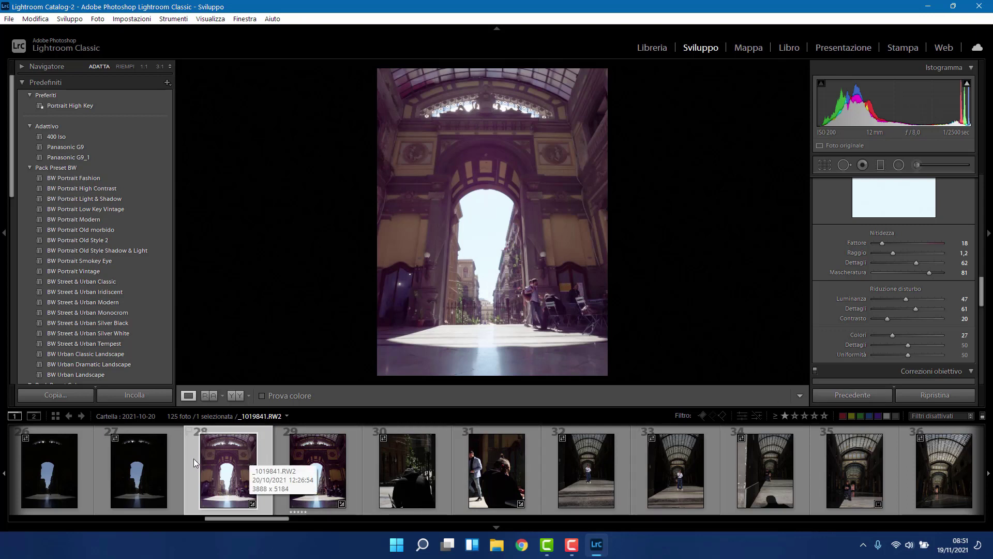
Select the dark arch photo _1019840.RW2 and raise its exposure to +5.00
click(152, 464)
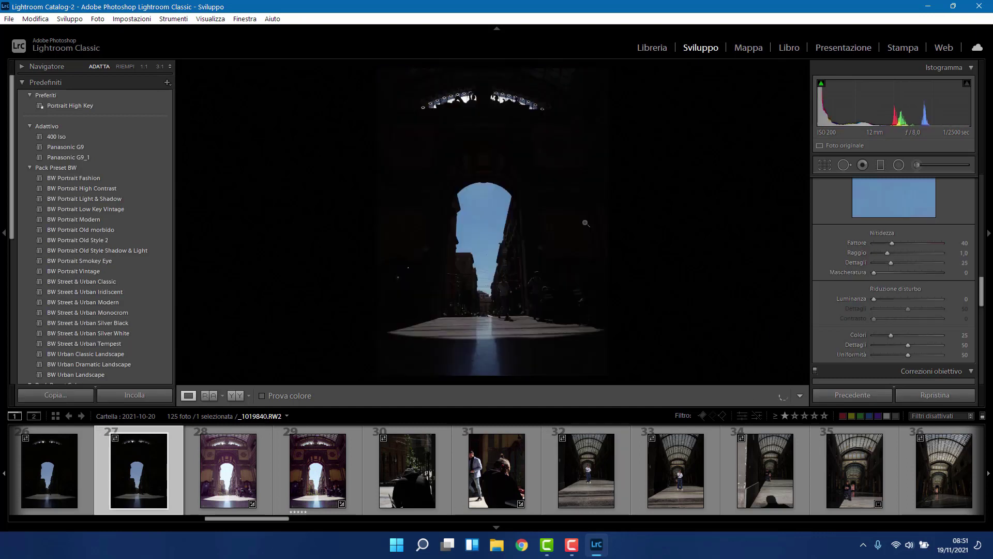
click(511, 300)
click(515, 279)
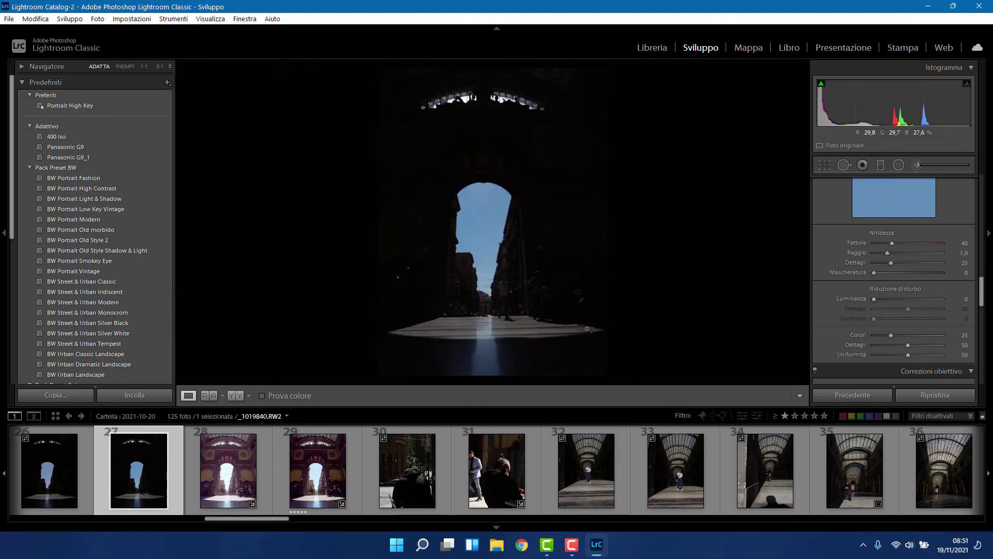
scroll(880, 277, up, 10)
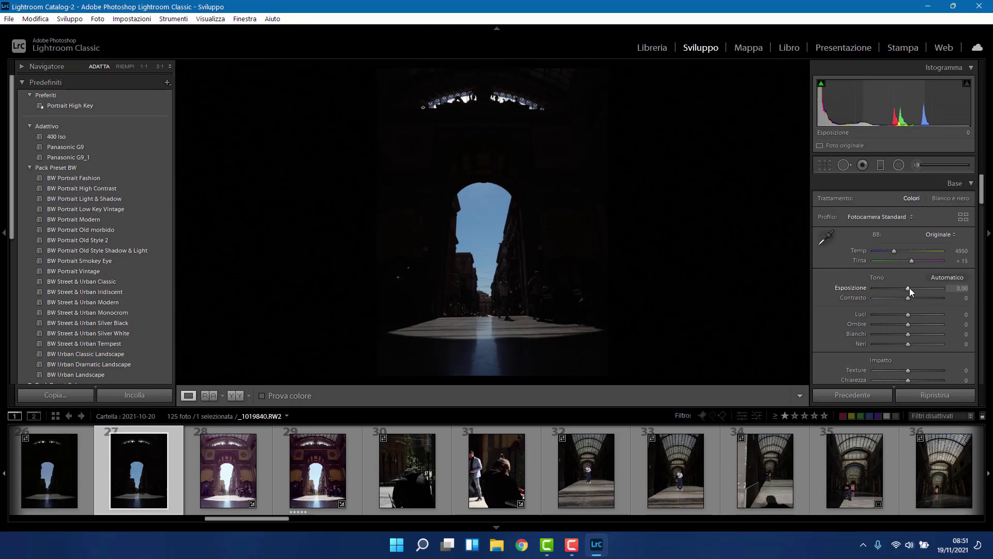
drag(910, 288, 948, 290)
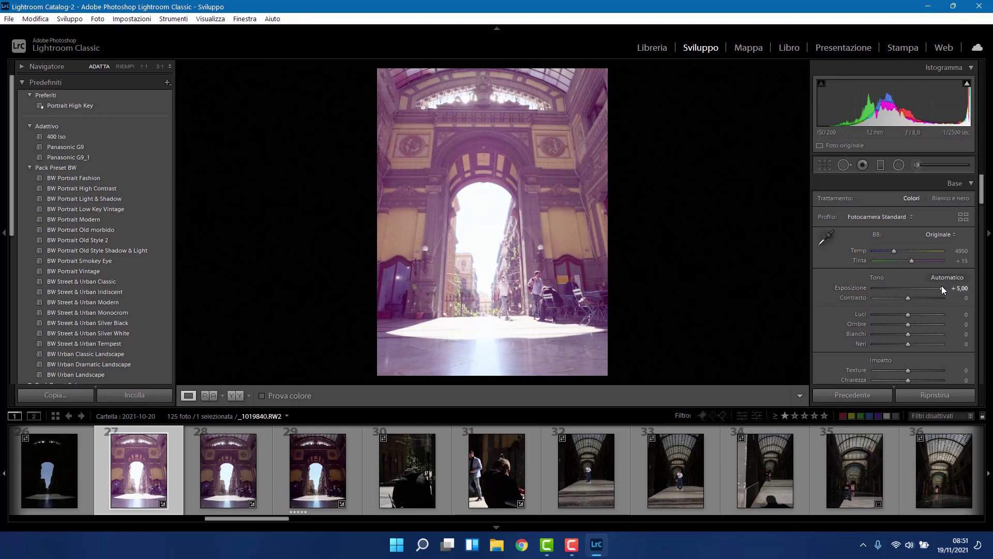
Examine the noise in the brightened shadows at 1:1, around the arch, the relief medallion and the column beside the opening
click(552, 197)
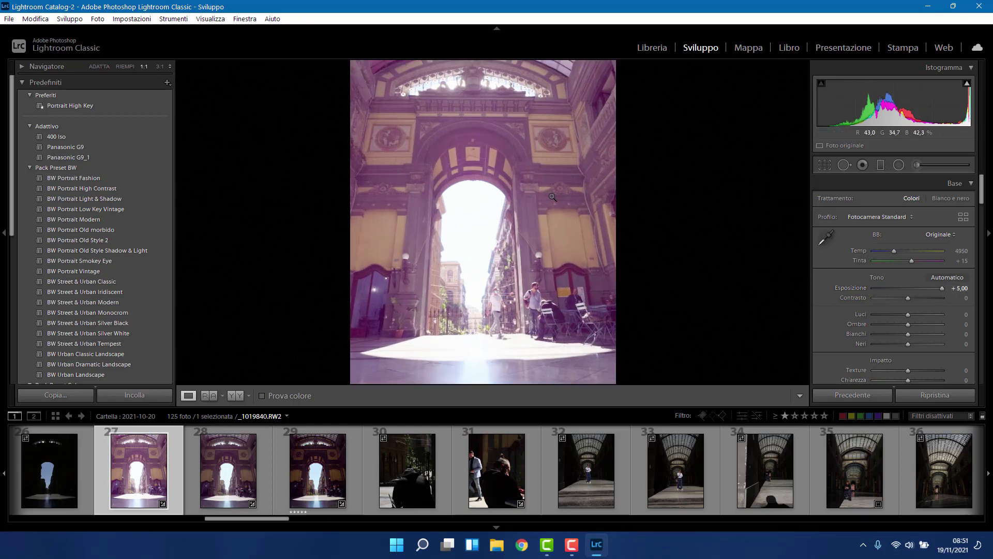
drag(552, 197, 580, 264)
drag(485, 169, 533, 311)
drag(439, 177, 505, 296)
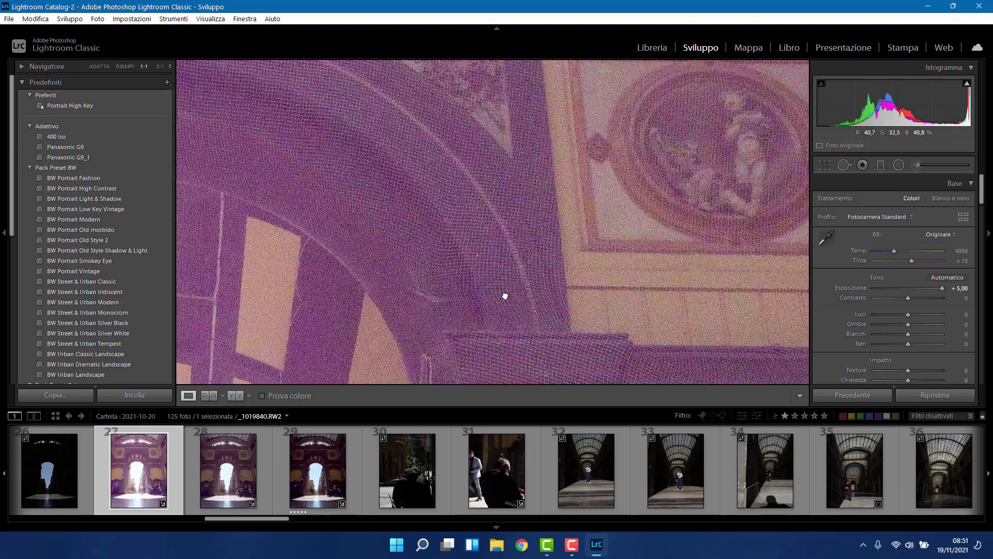
drag(433, 147, 652, 282)
click(654, 284)
click(654, 284)
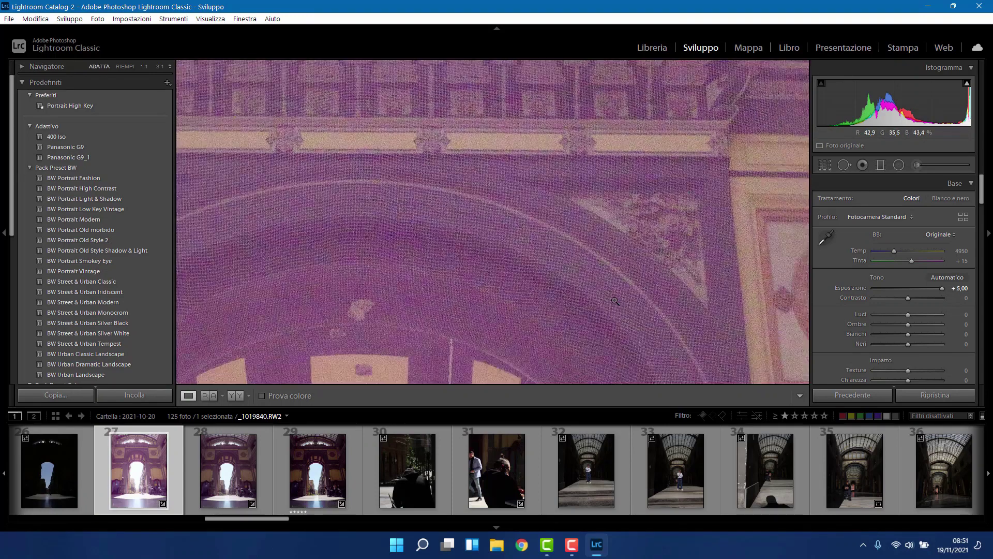
click(615, 301)
click(530, 228)
drag(530, 229, 549, 264)
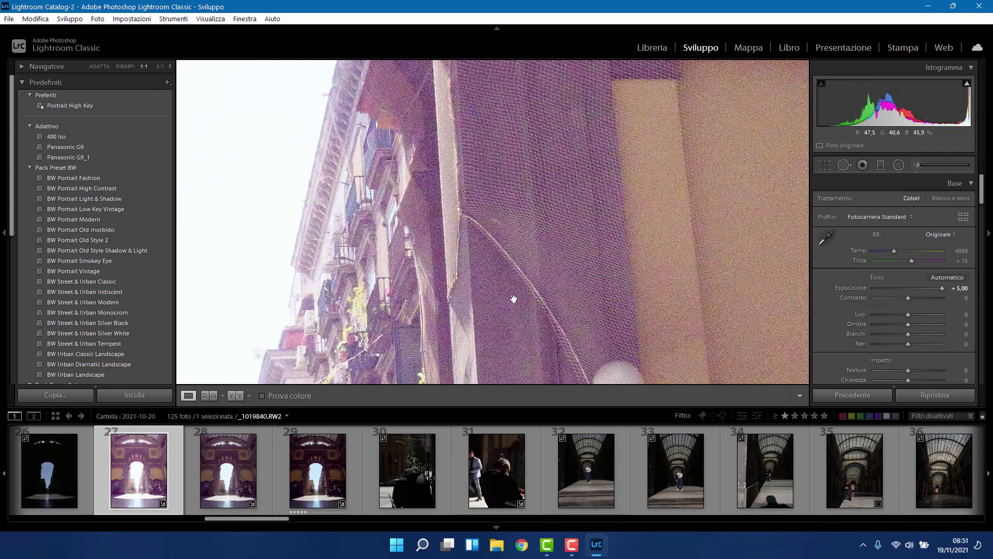
Lower the photo's exposure to +4.01 and return to the full view
drag(941, 286, 932, 287)
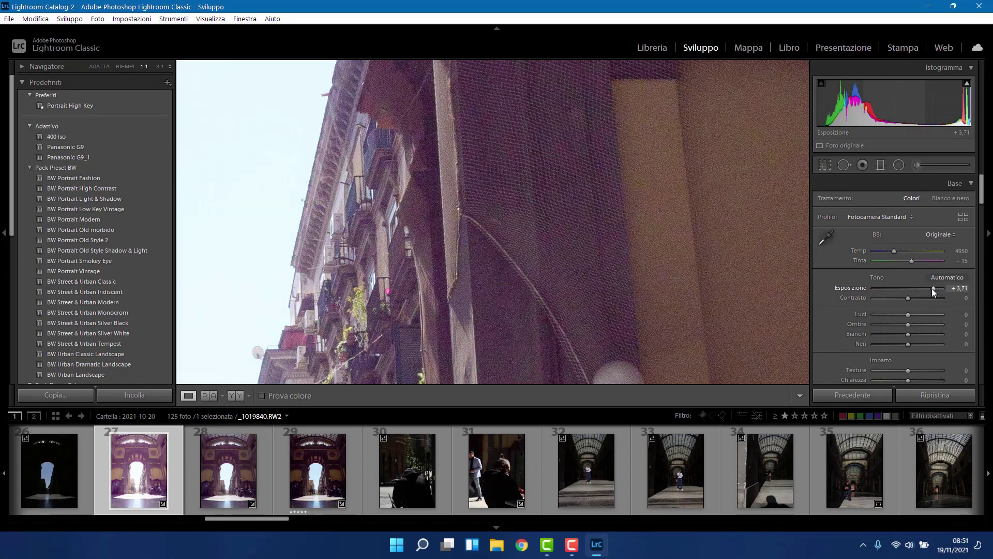
drag(935, 288, 936, 287)
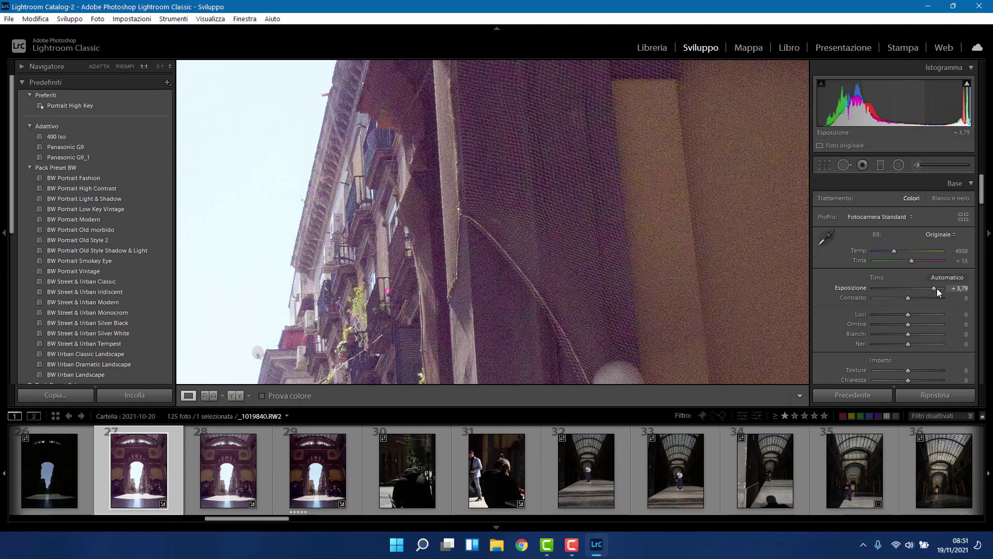
click(521, 244)
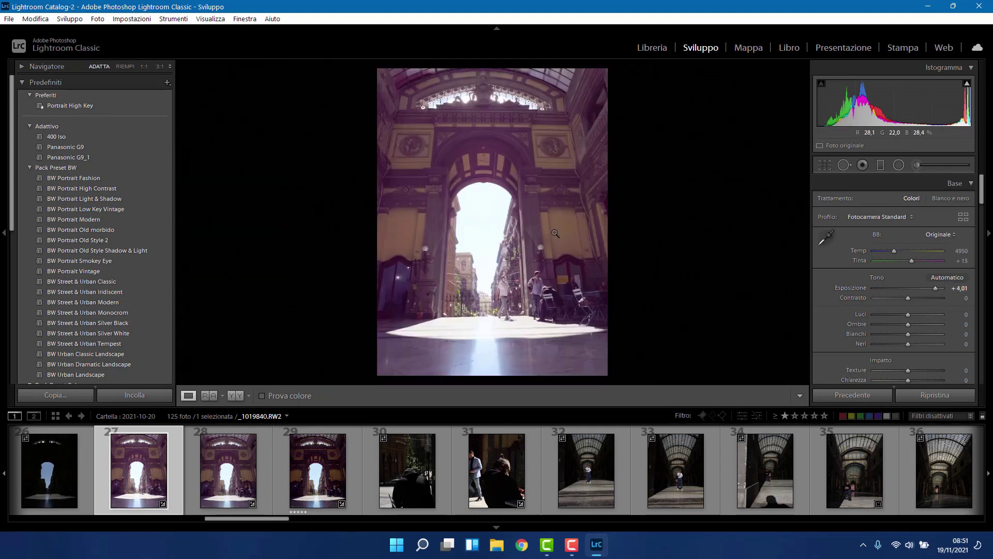
Inspect the noise at 1:1 on the people by the tables, the doorway, the yellow wall and the street lamp
click(562, 292)
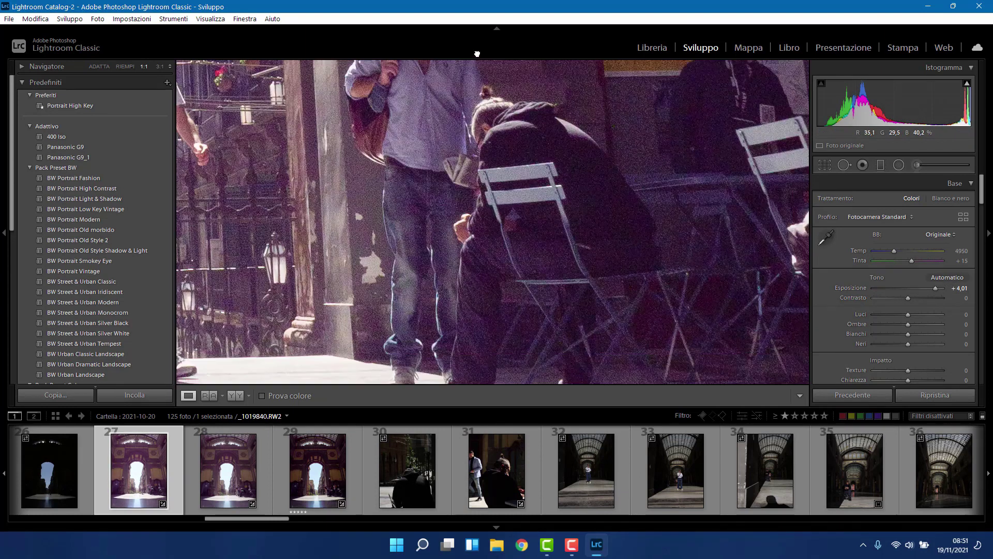
drag(477, 54, 450, 259)
drag(580, 260, 626, 243)
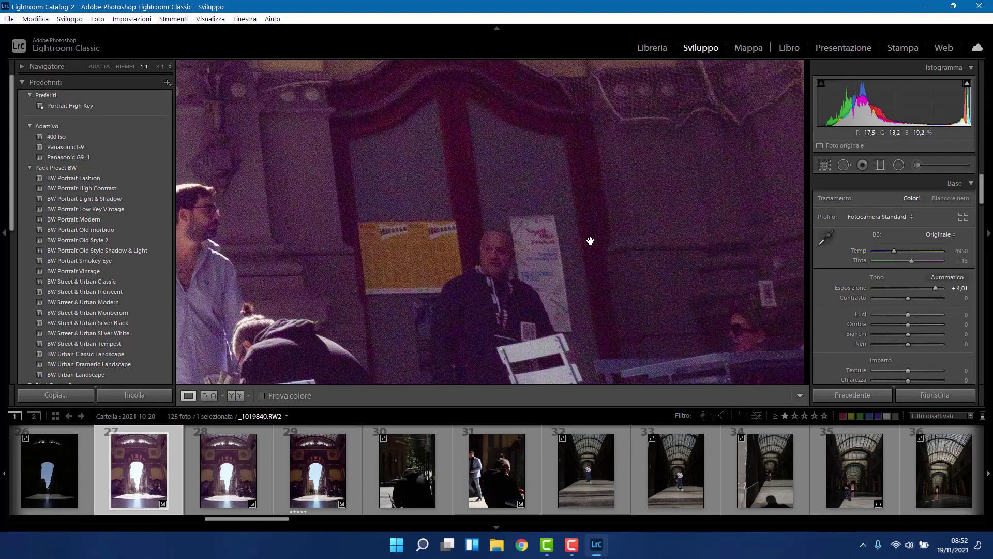
click(696, 203)
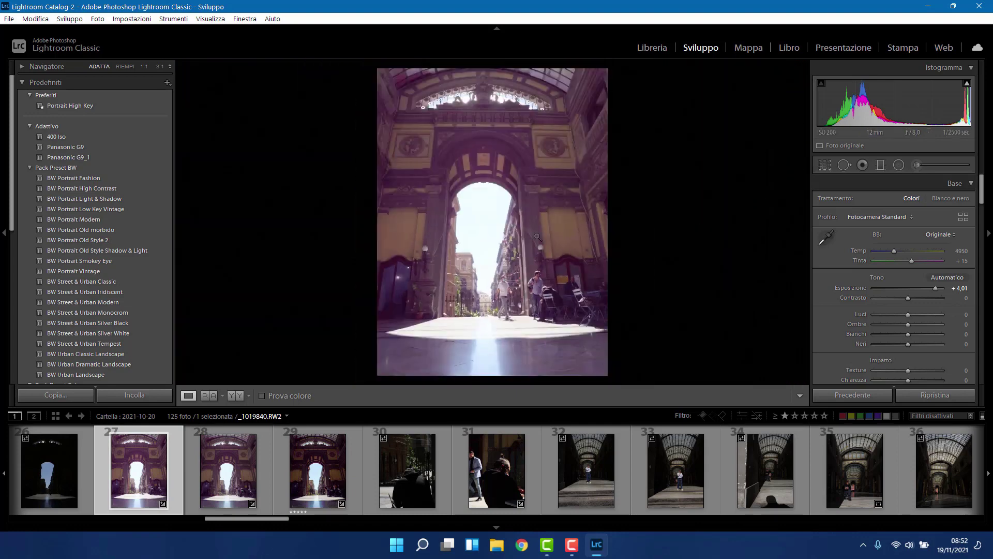
click(421, 277)
click(476, 250)
click(582, 262)
drag(575, 157, 623, 290)
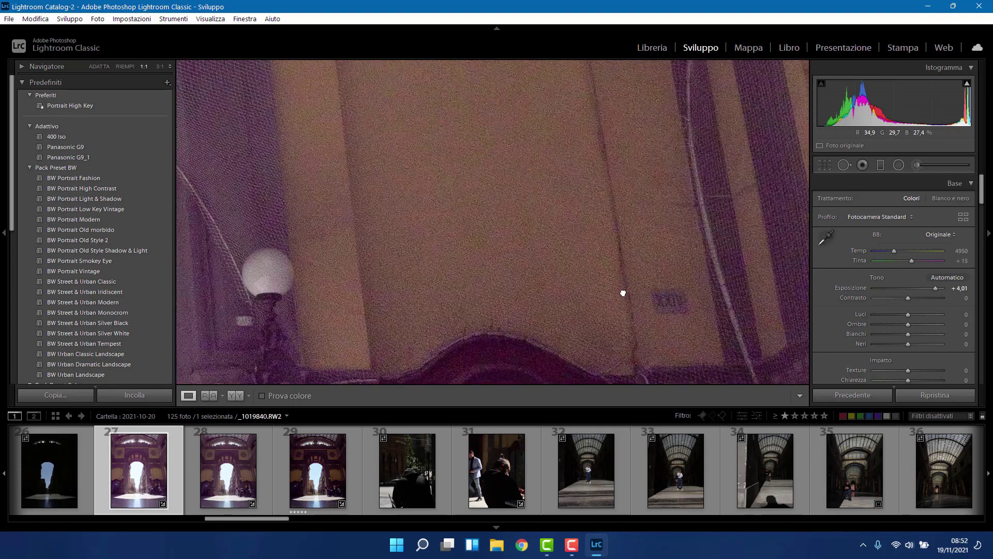
drag(455, 226, 695, 187)
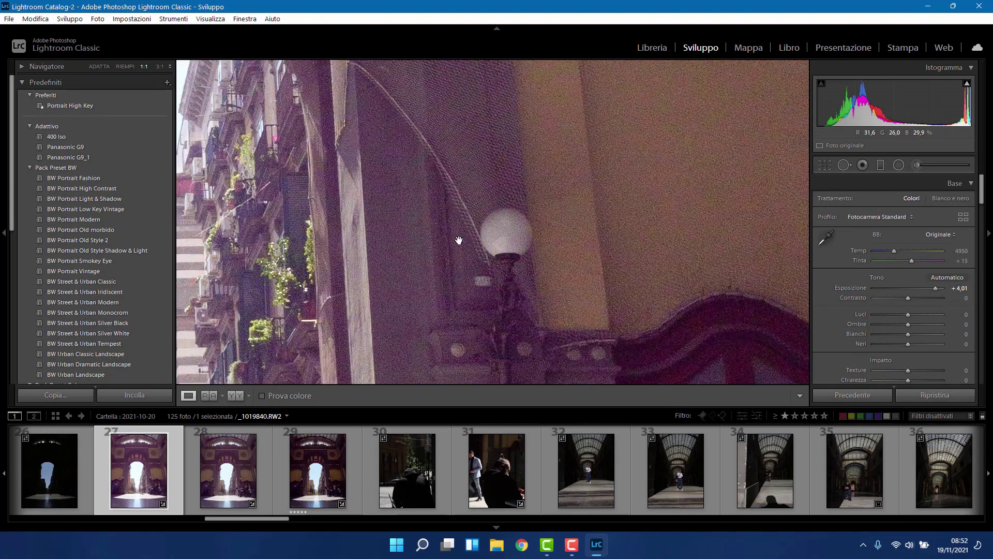
drag(459, 240, 523, 213)
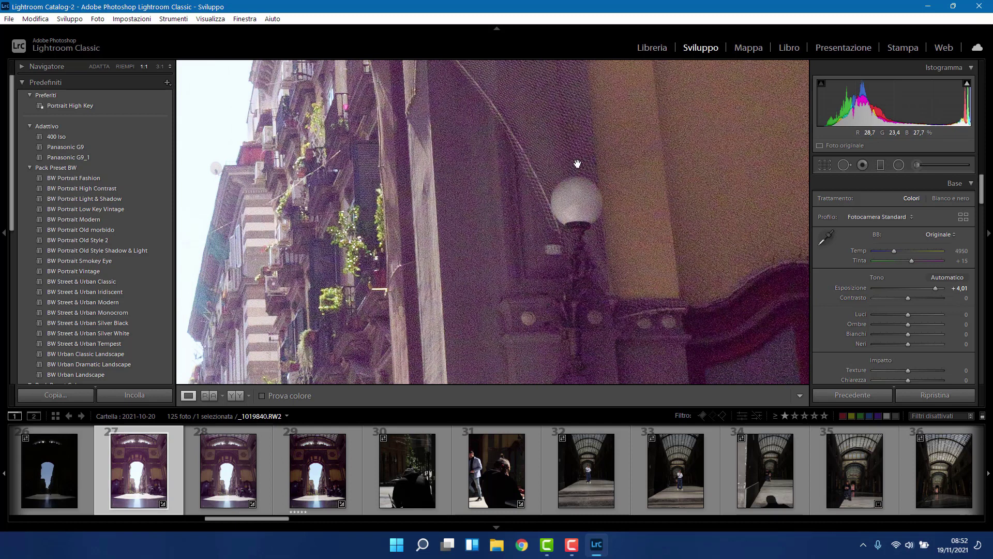
drag(635, 249, 614, 170)
Set the sharpening amount to 0 and check the effect at 1:1 on the man with the backpack
scroll(817, 328, down, 15)
scroll(818, 328, down, 3)
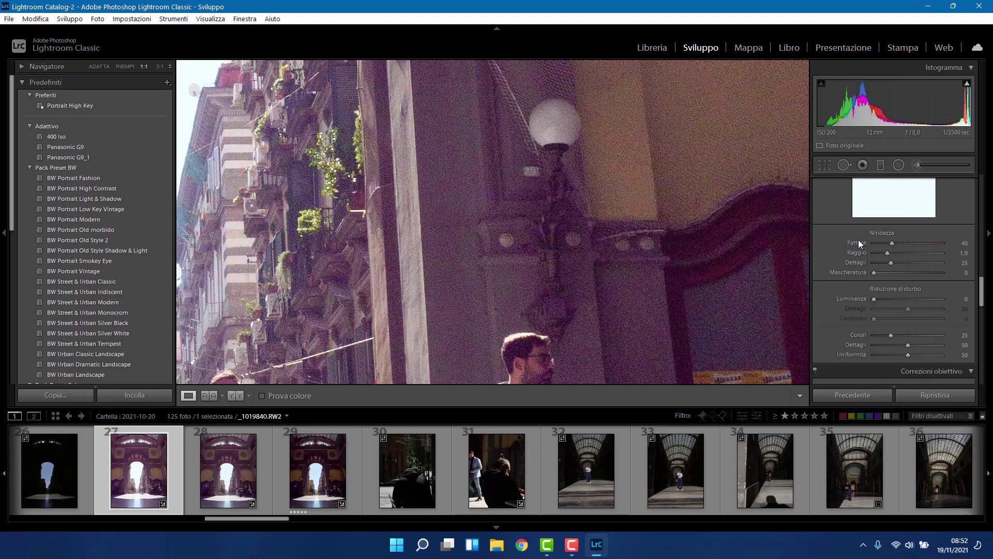
drag(888, 243, 871, 239)
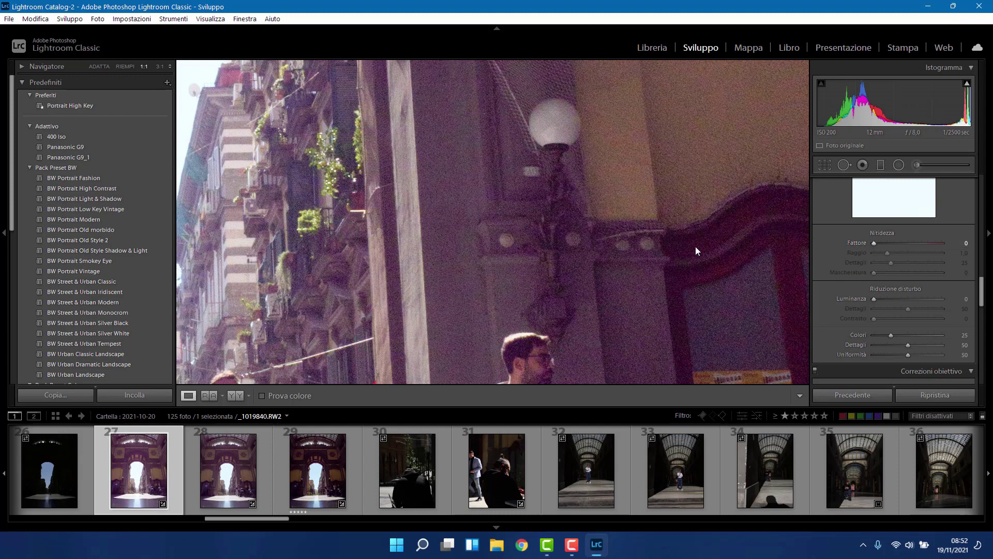
scroll(599, 195, down, 5)
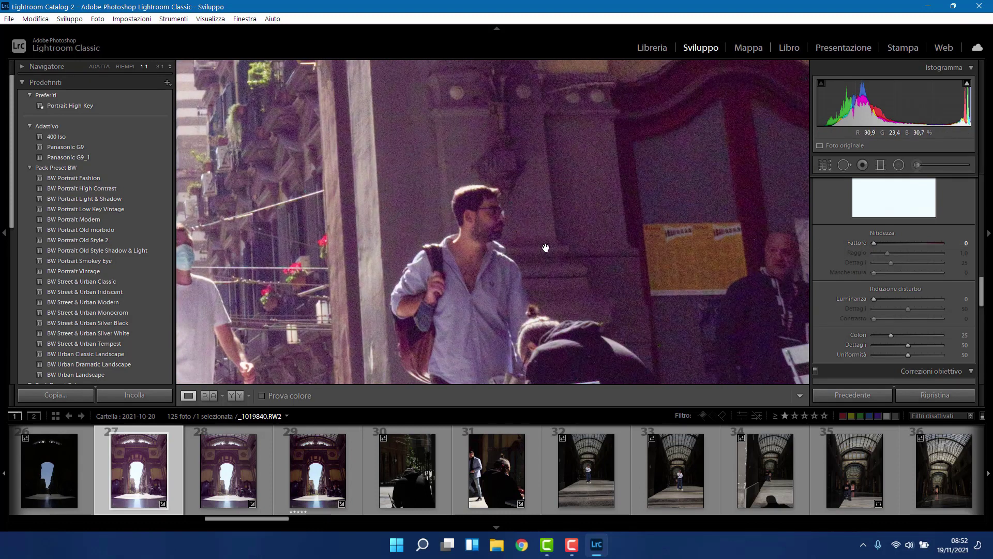
Set sharpening to amount 19, radius 0.8, detail 67 and masking 87, checking the mask preview
mouse_move(873, 244)
mouse_down()
mouse_move(933, 249)
mouse_move(880, 258)
mouse_up()
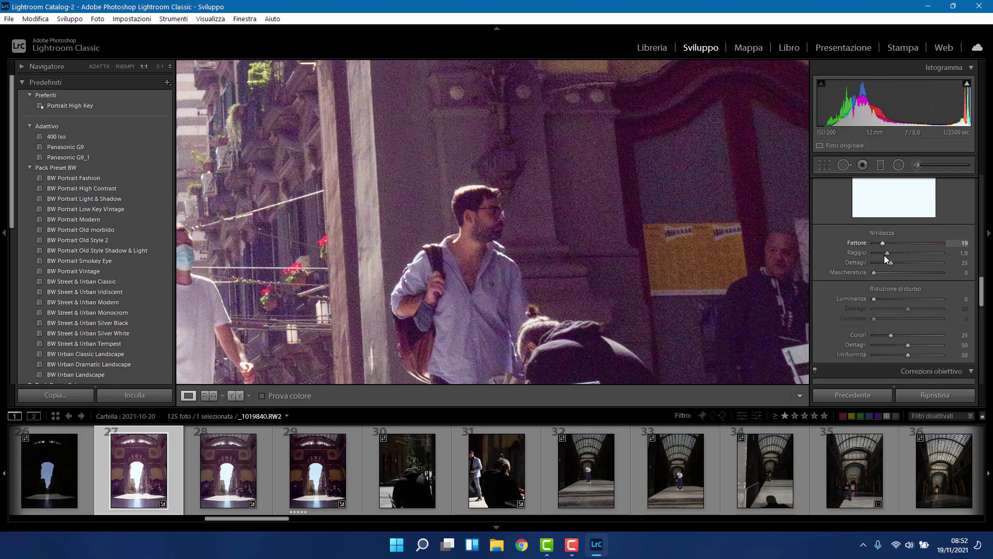
mouse_move(888, 253)
mouse_down()
mouse_move(878, 254)
mouse_move(883, 260)
mouse_up()
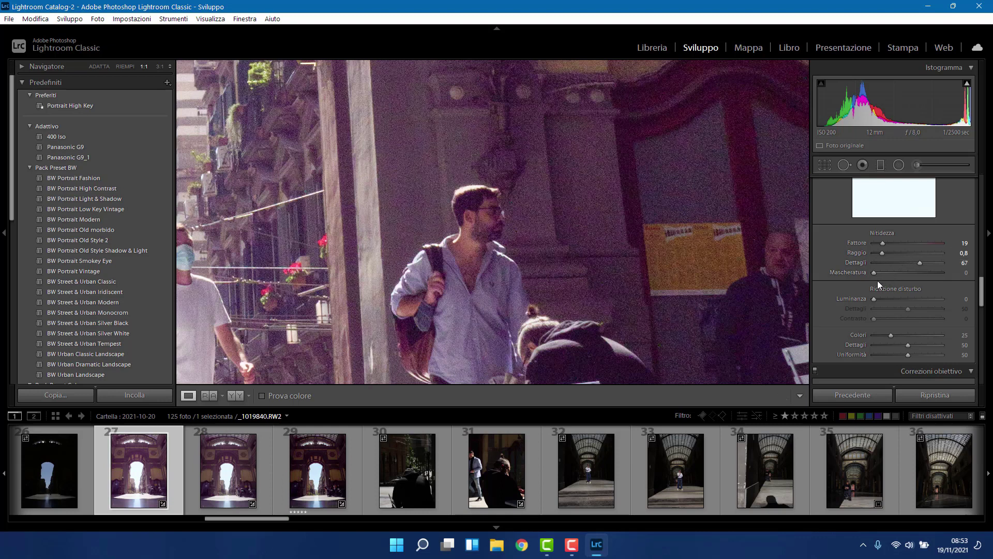
drag(874, 273, 874, 272)
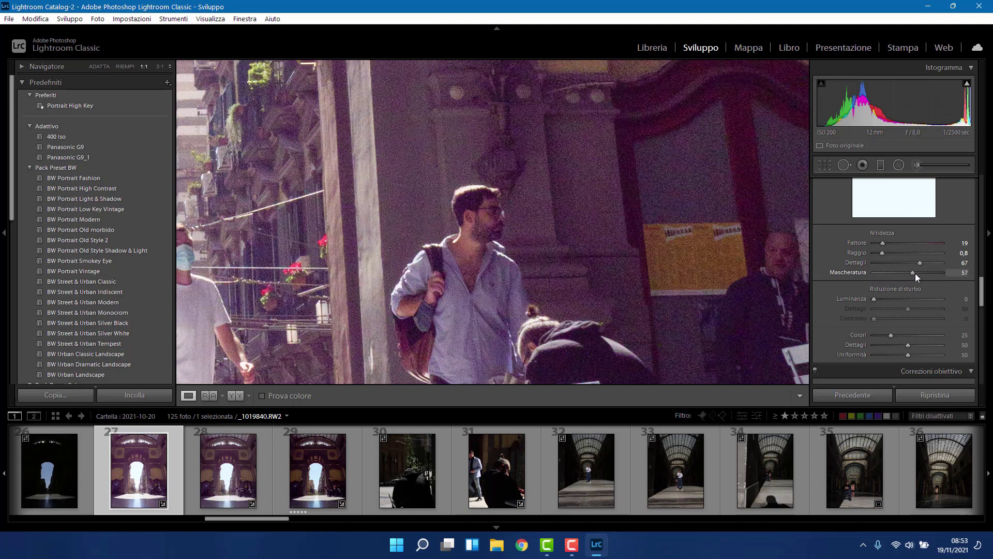
mouse_move(920, 271)
mouse_down()
mouse_move(858, 275)
mouse_move(934, 281)
mouse_up()
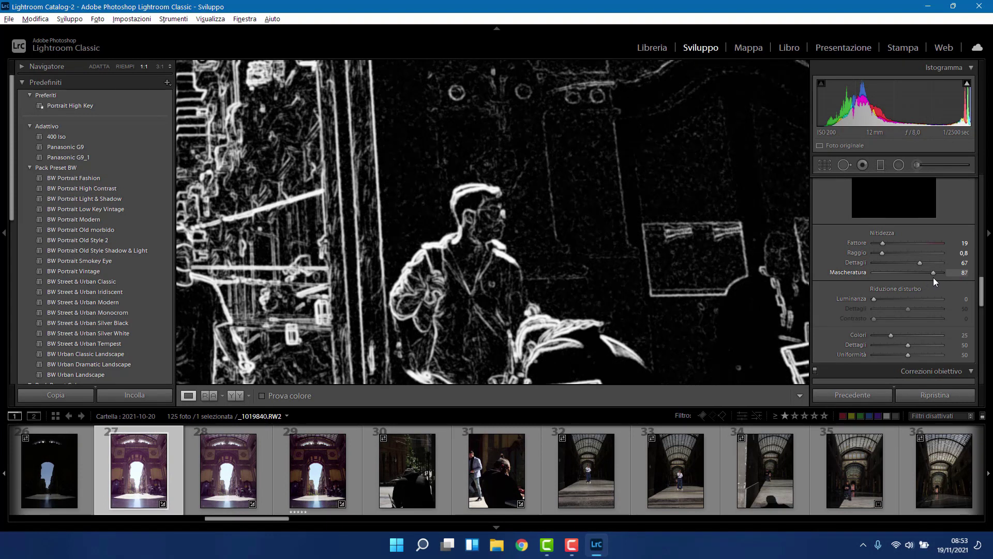
drag(934, 278, 934, 279)
Examine the sharpened photo both at 1:1 along the column and buildings and in full view
drag(552, 151, 559, 273)
drag(558, 239, 558, 301)
drag(479, 147, 466, 192)
click(466, 192)
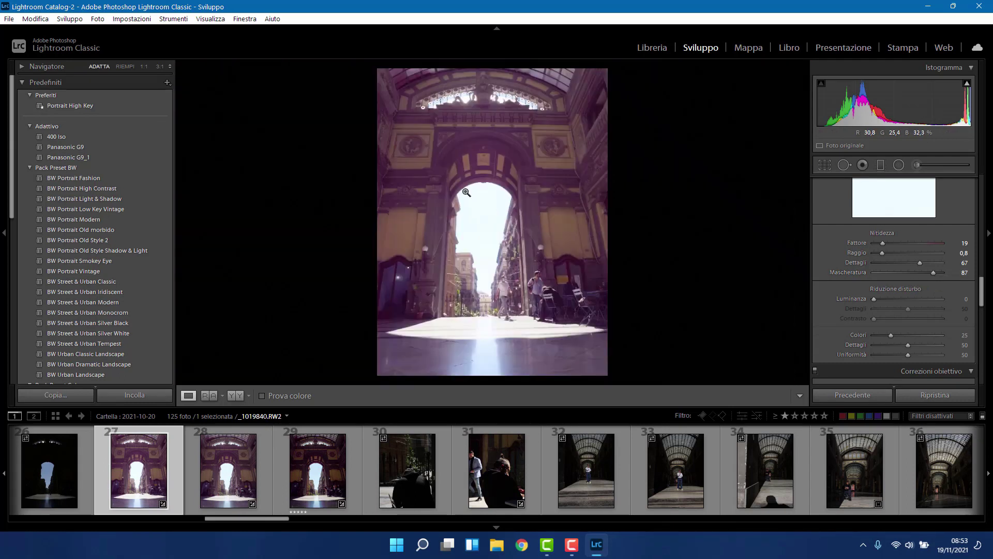
click(534, 217)
drag(525, 219, 518, 242)
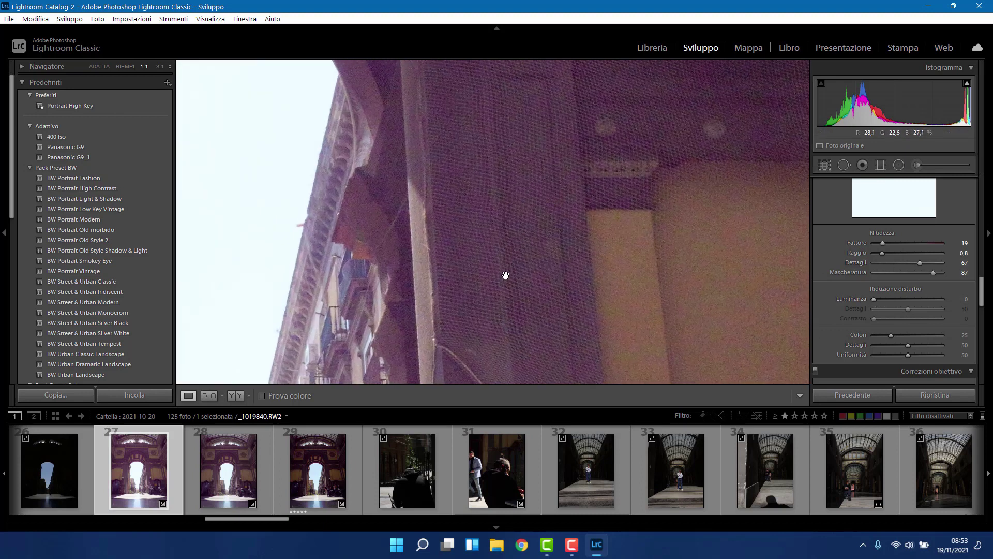
click(524, 286)
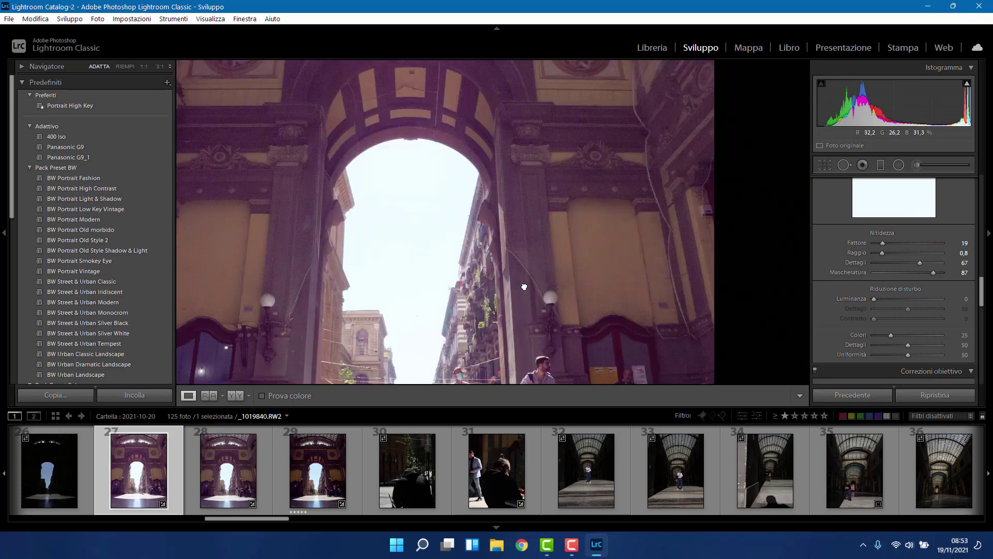
click(517, 279)
click(767, 230)
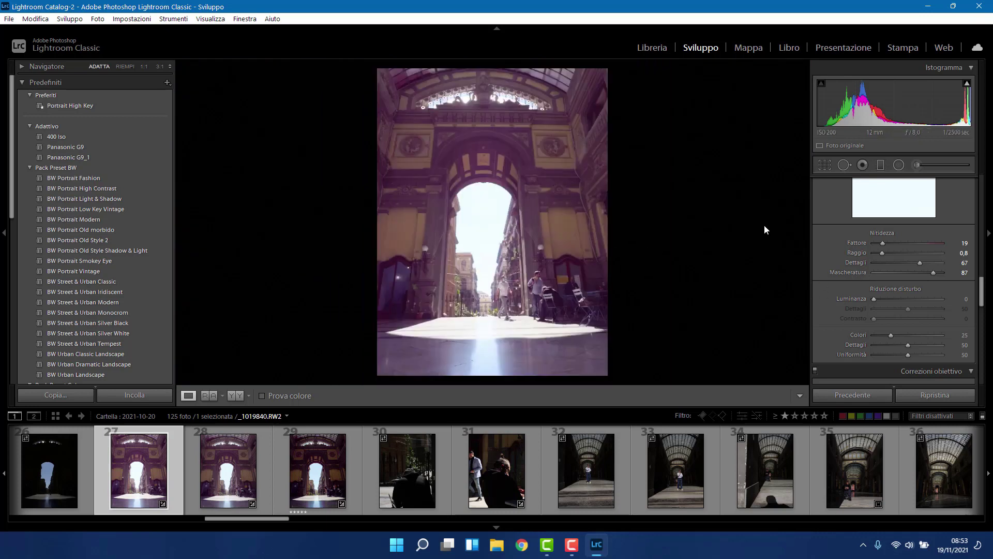
Set the exposure to +3.64 and the contrast to +21, checking the shadow areas up close
scroll(870, 240, up, 10)
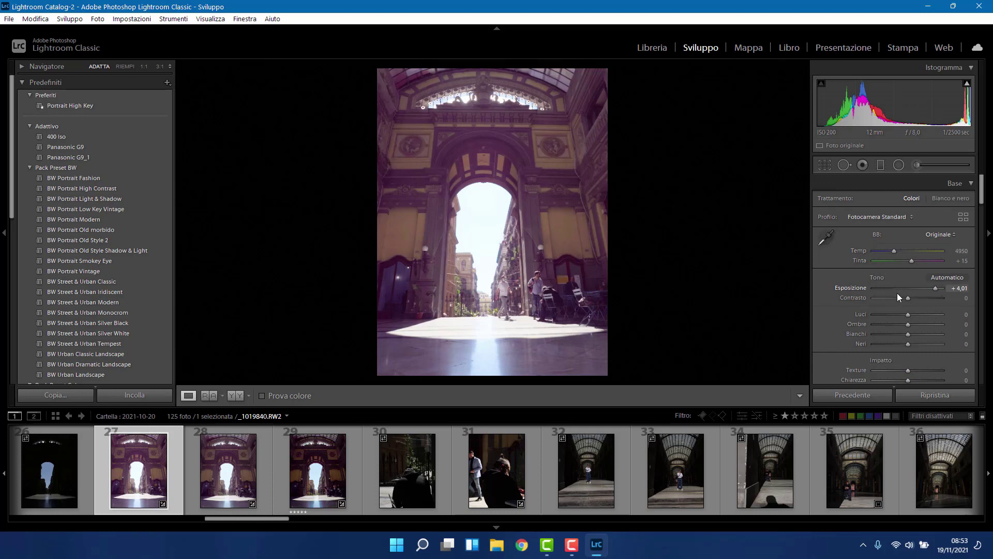
drag(933, 287, 931, 287)
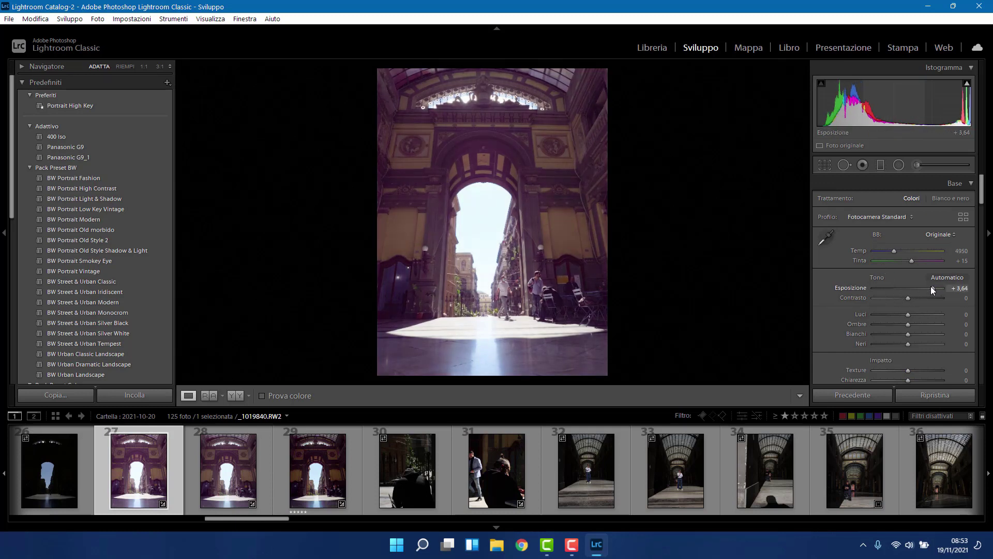
click(526, 251)
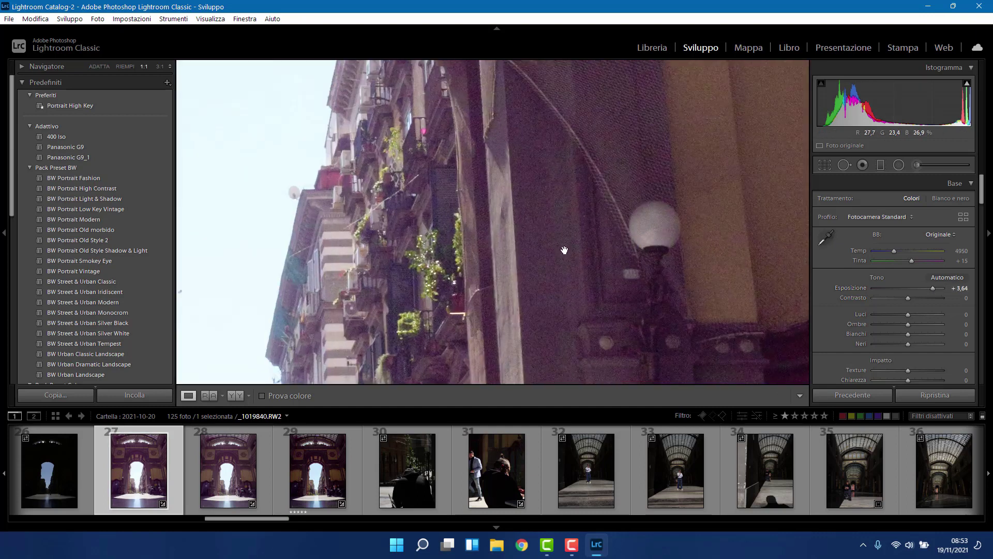
click(564, 250)
drag(909, 298, 917, 297)
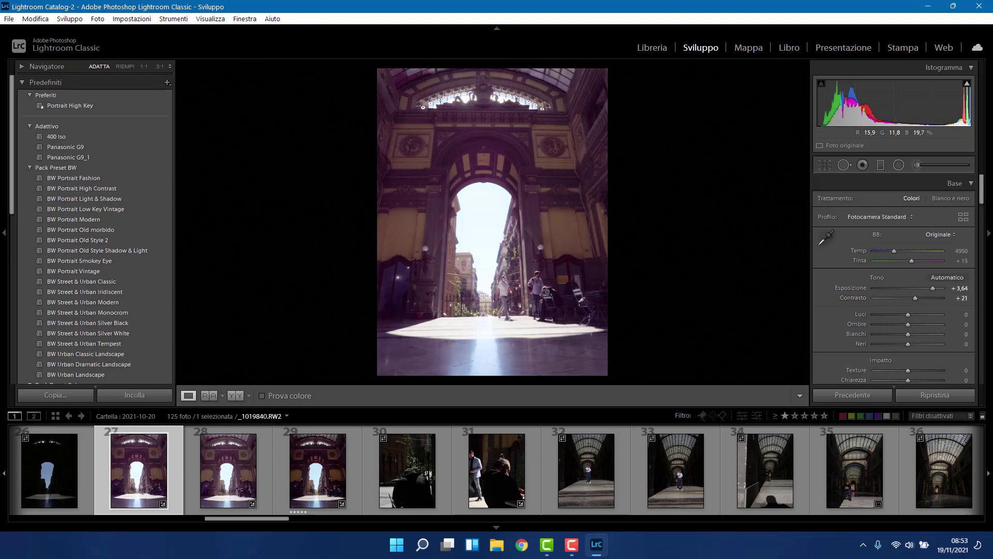
click(547, 292)
click(546, 292)
Set the highlights to -32 and the shadows to +27, and check the column at 1:1
drag(909, 314, 899, 314)
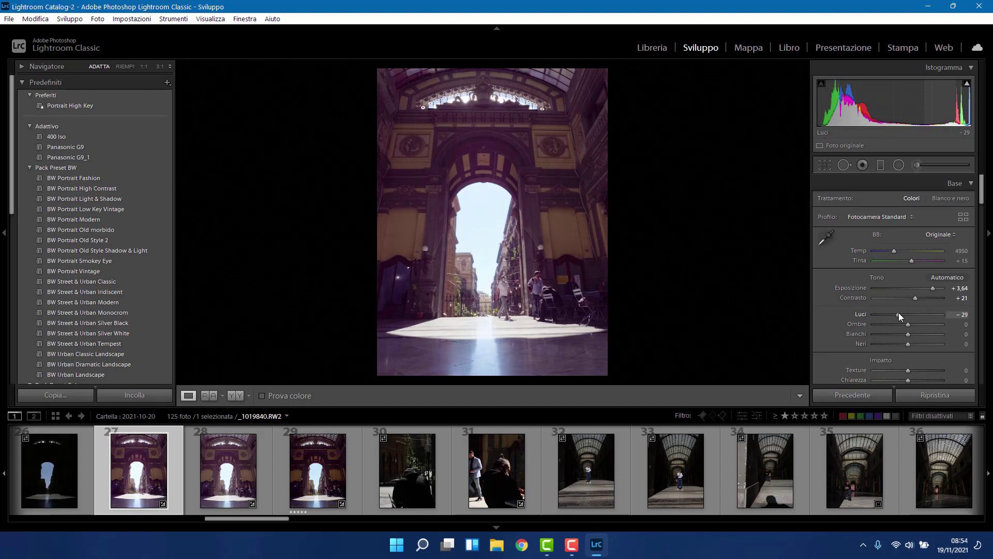
mouse_move(908, 325)
mouse_down()
mouse_move(918, 324)
mouse_move(896, 316)
mouse_up()
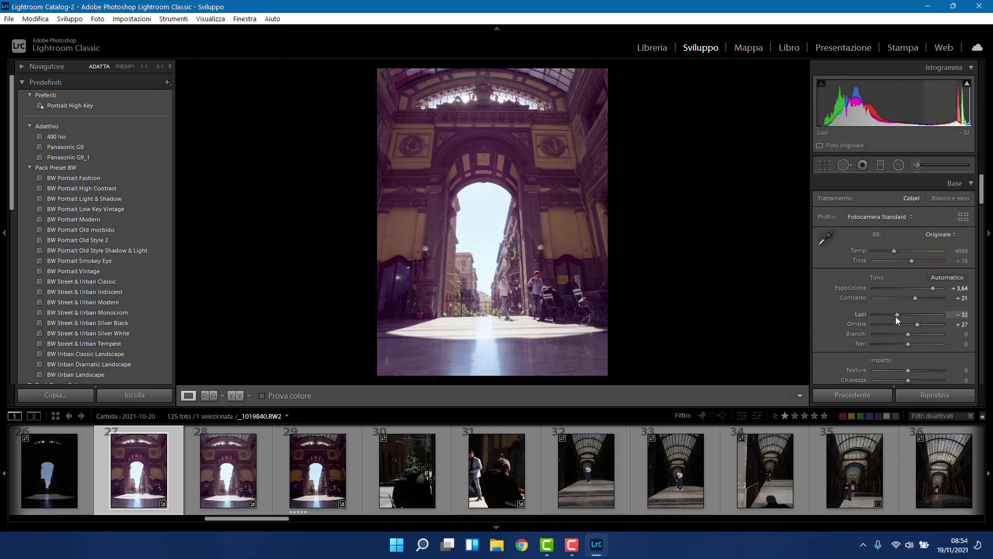
click(527, 217)
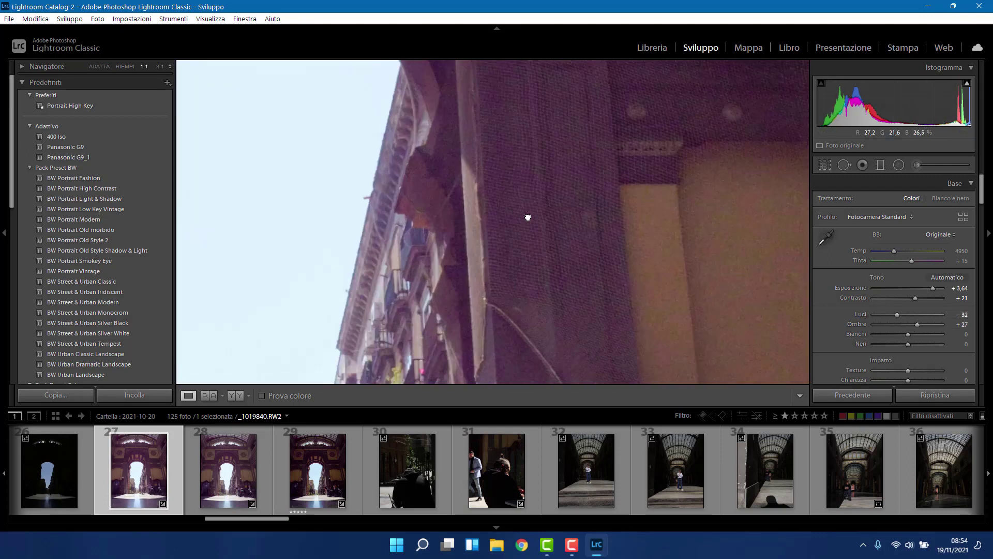
Examine the noise in the shadows at 1:1 along the column, street lamp, arch and capital, and return to the full view
drag(567, 282, 533, 195)
drag(533, 266, 505, 155)
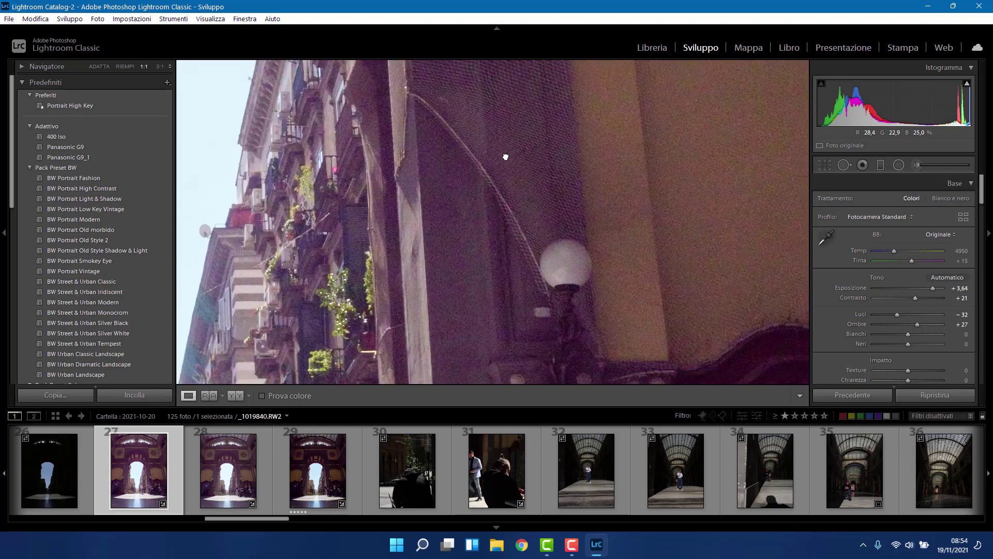
drag(636, 329, 576, 282)
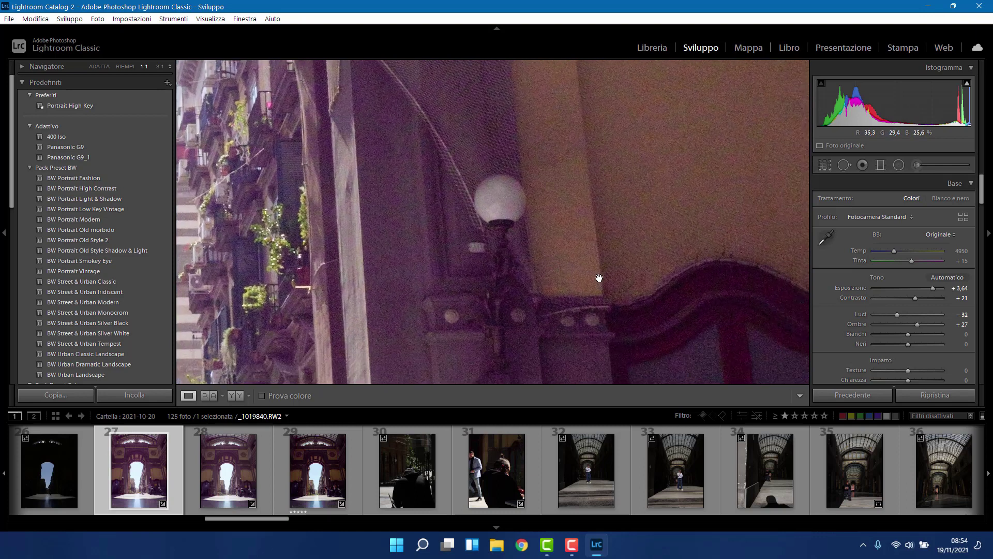
drag(550, 197, 548, 243)
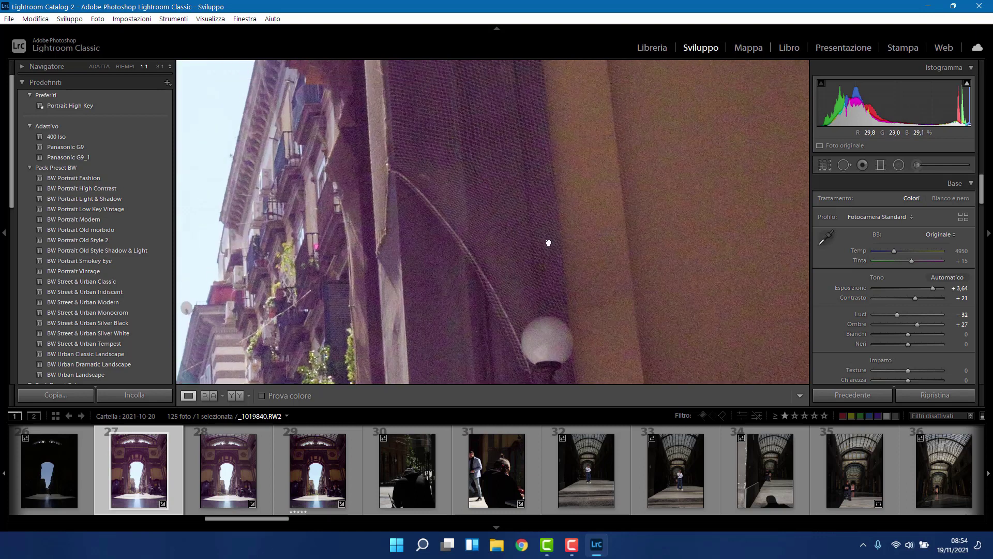
drag(527, 134, 528, 210)
drag(497, 31, 488, 328)
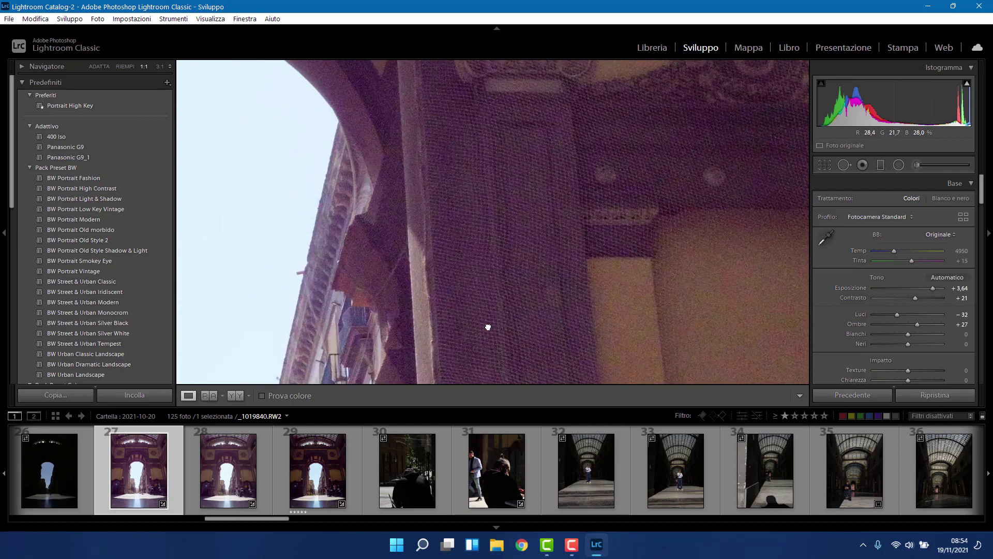
drag(495, 265, 505, 292)
drag(504, 203, 504, 291)
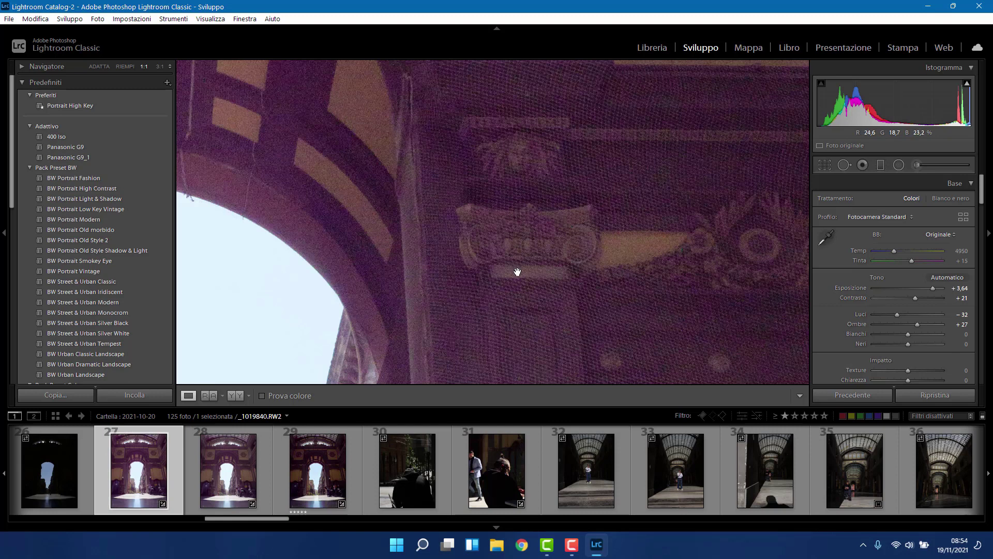
click(540, 298)
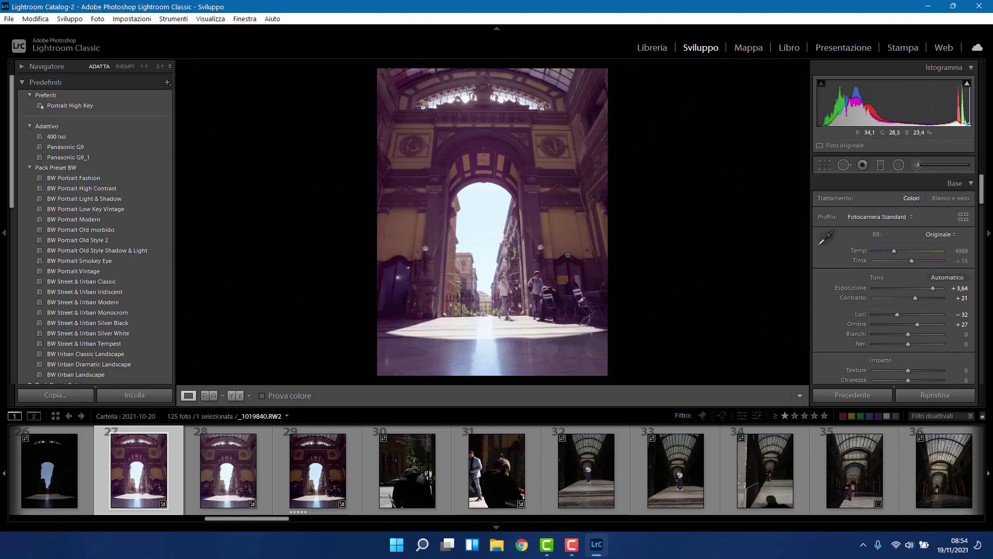
Set the luminance noise reduction to 30, checking the dark doorway and the people beneath the arch at 1:1
click(398, 283)
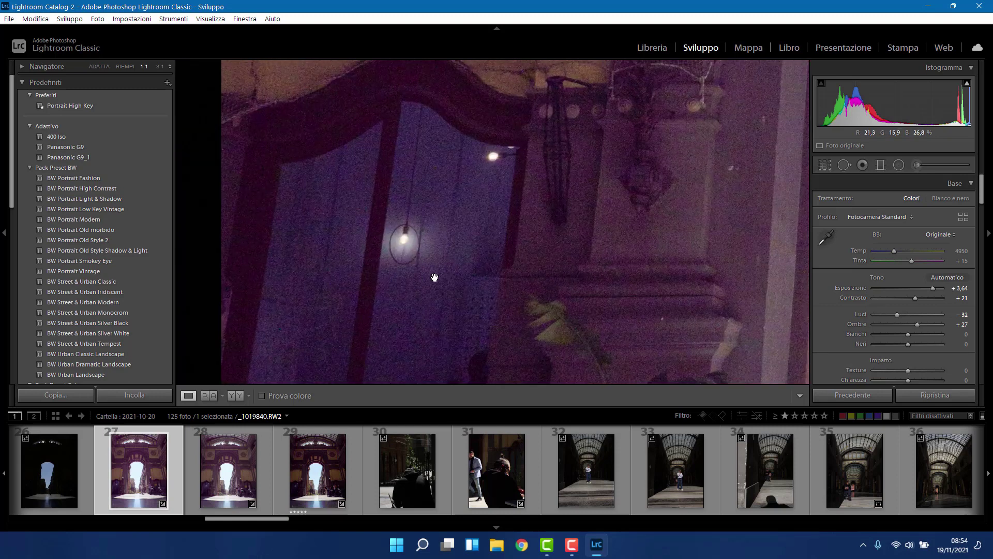
scroll(839, 300, down, 10)
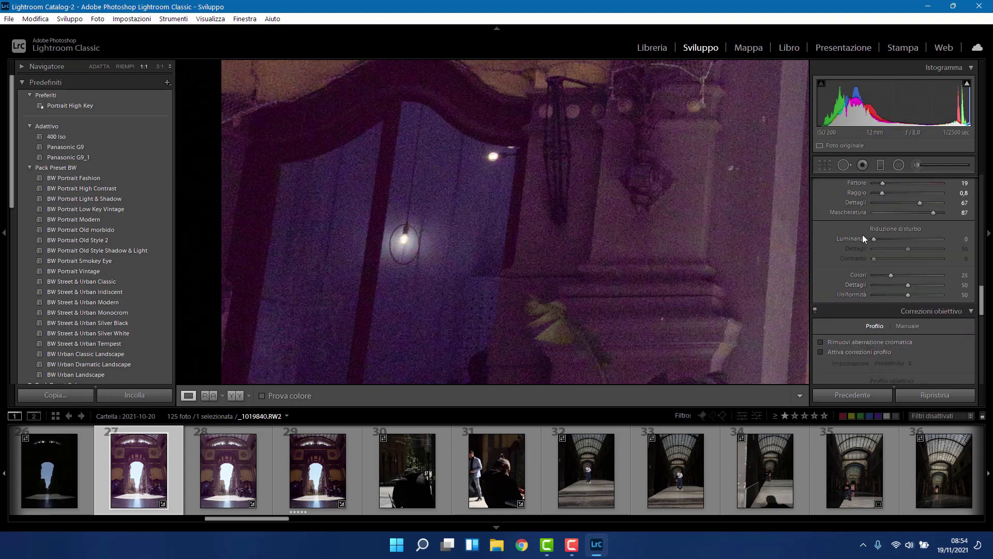
drag(870, 240, 876, 238)
drag(462, 158, 582, 216)
click(583, 215)
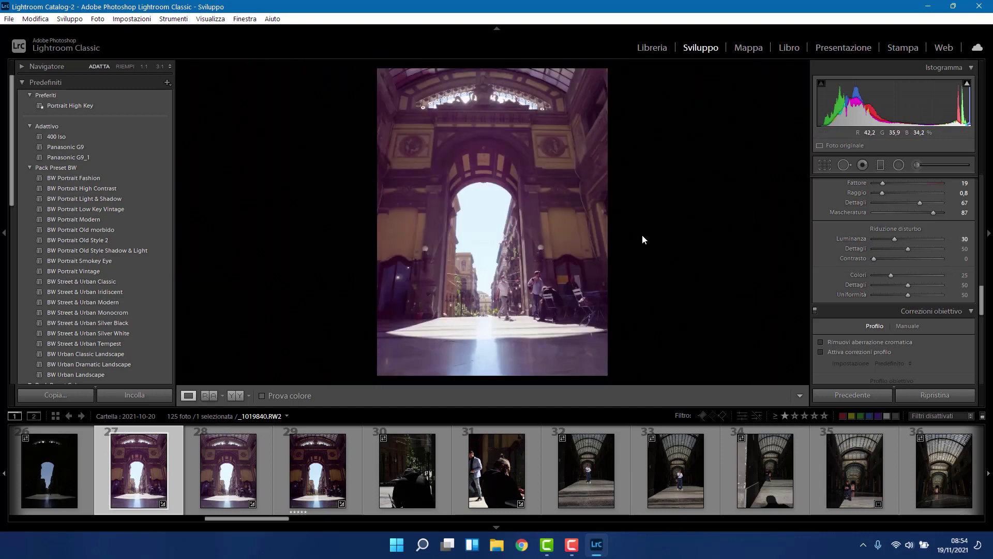
click(552, 269)
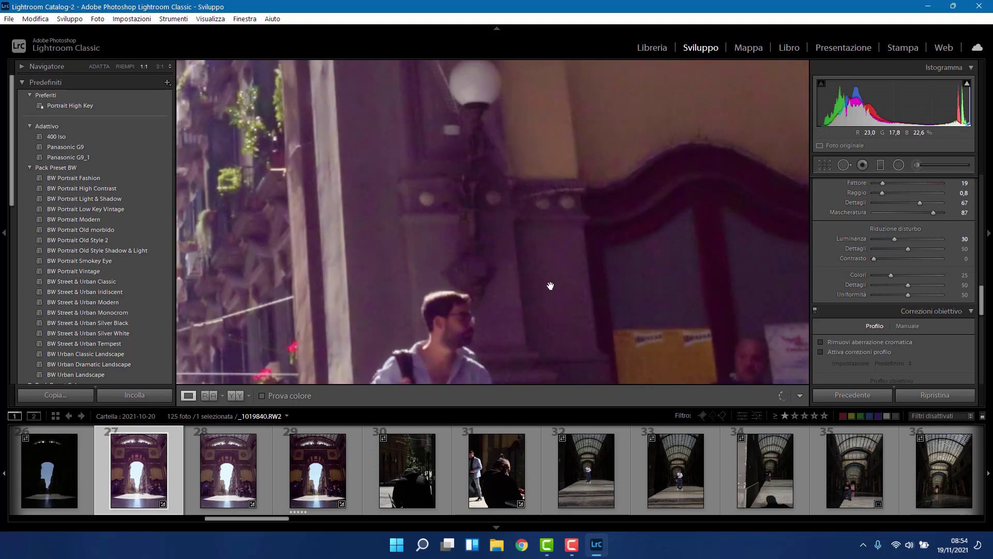
drag(561, 253, 579, 142)
drag(570, 228, 584, 188)
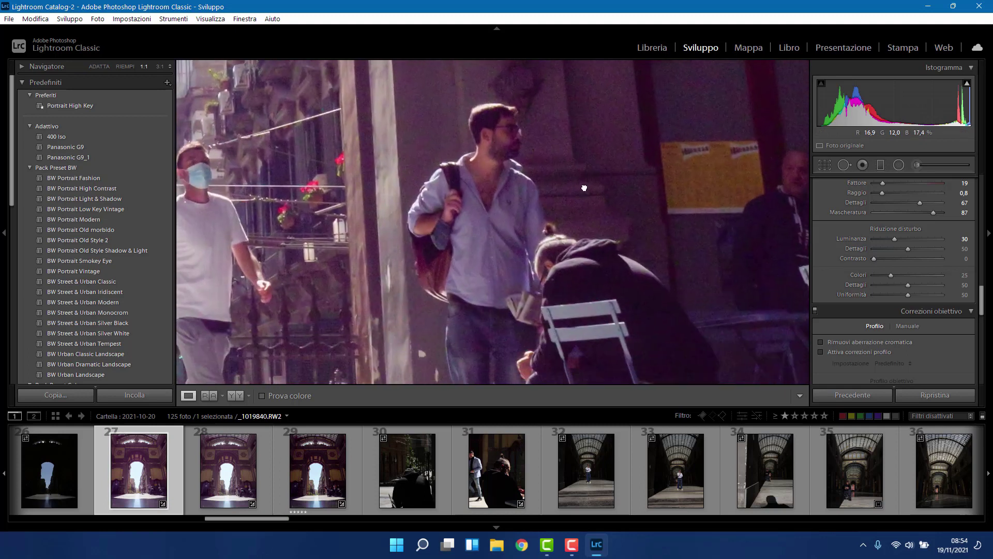
drag(574, 223, 571, 189)
drag(214, 111, 315, 110)
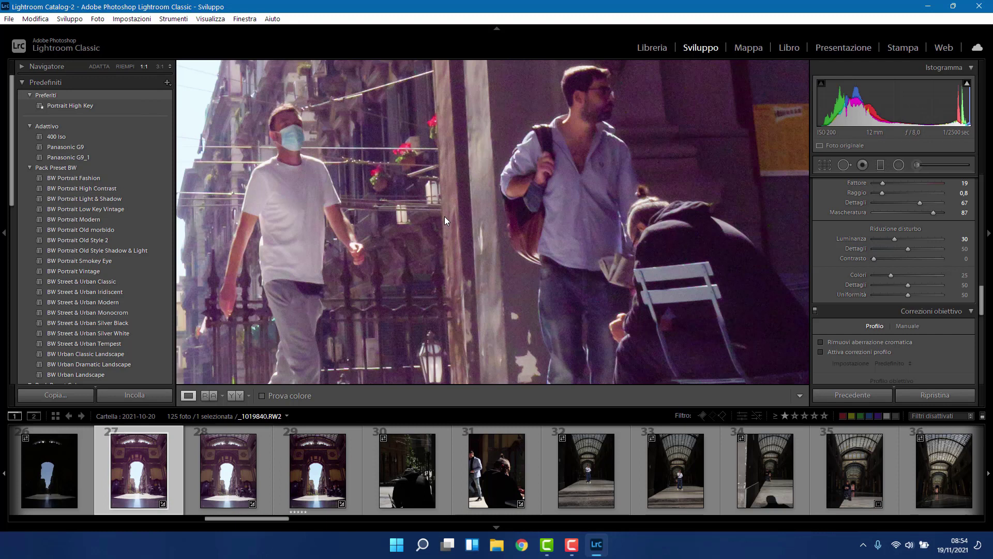
click(572, 266)
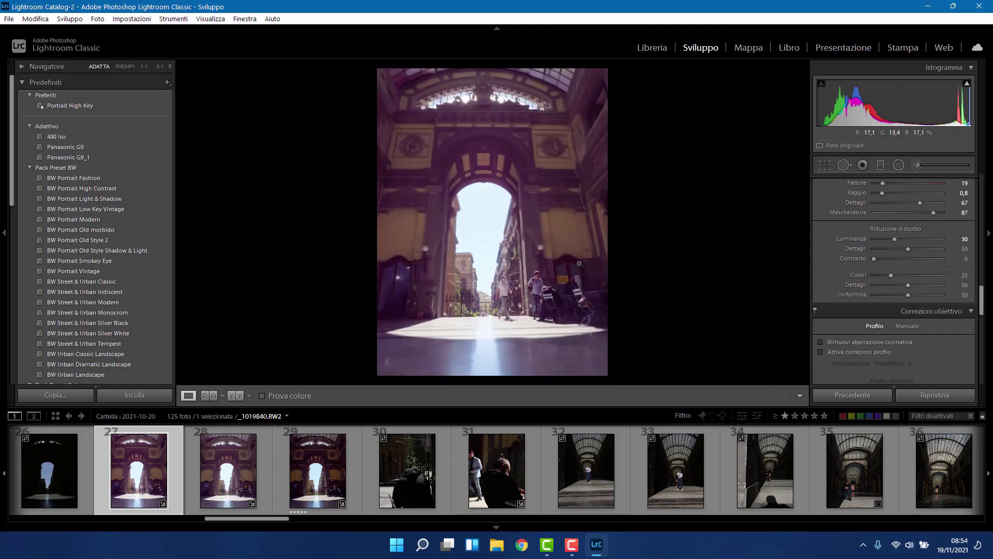
Set the luminance noise reduction detail to 61 and contrast to 52, checking the medallion above the arch at 1:1
click(534, 252)
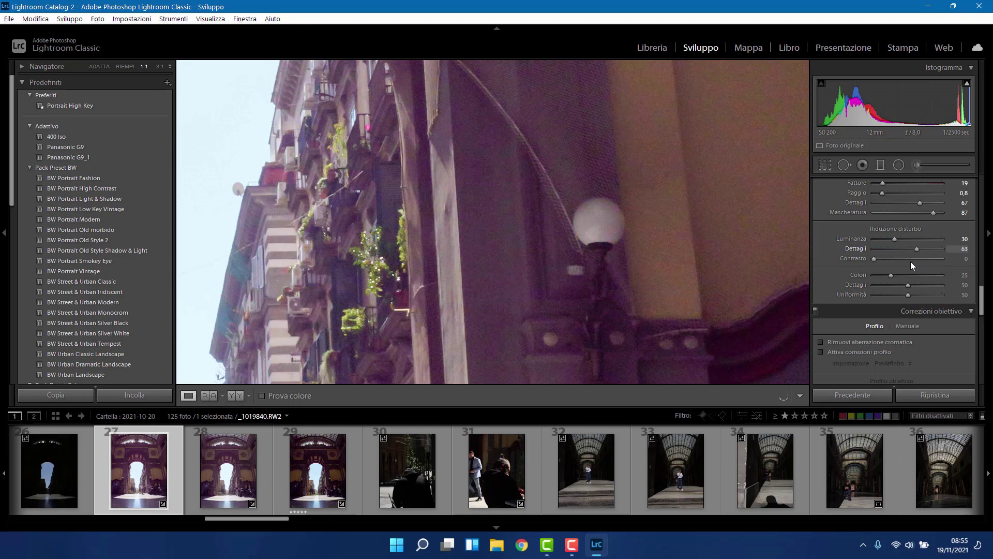
click(908, 249)
drag(914, 256, 917, 256)
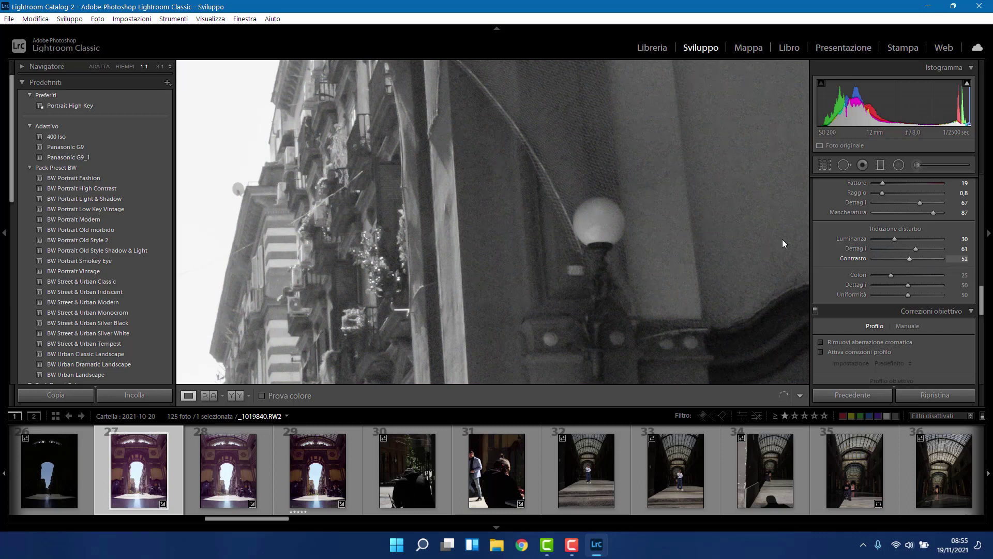
click(702, 231)
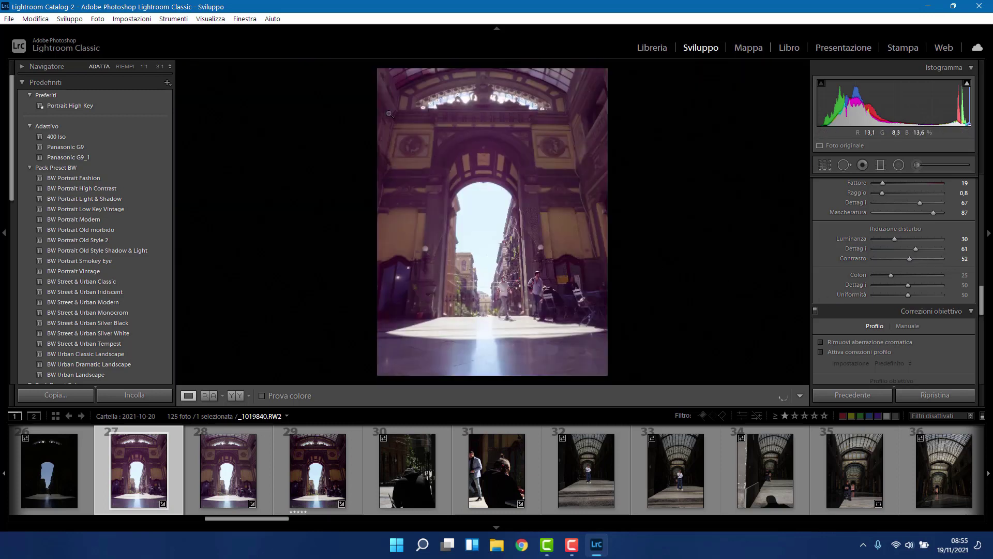
click(565, 162)
drag(561, 157, 583, 272)
drag(572, 224, 585, 265)
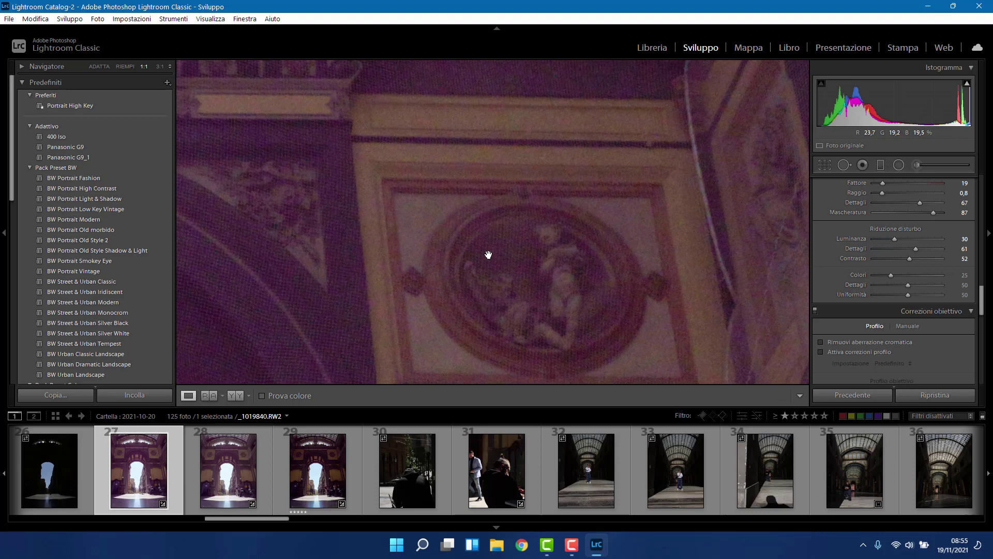
click(569, 304)
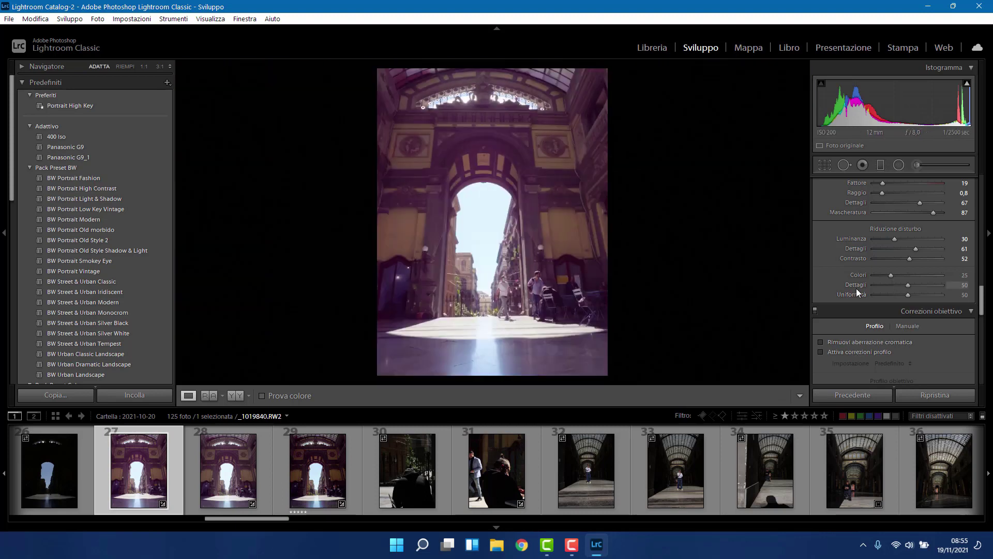
Set the colour noise reduction to 27, its detail to 59 and smoothness to 74, checking the lamp and people at 1:1
click(536, 226)
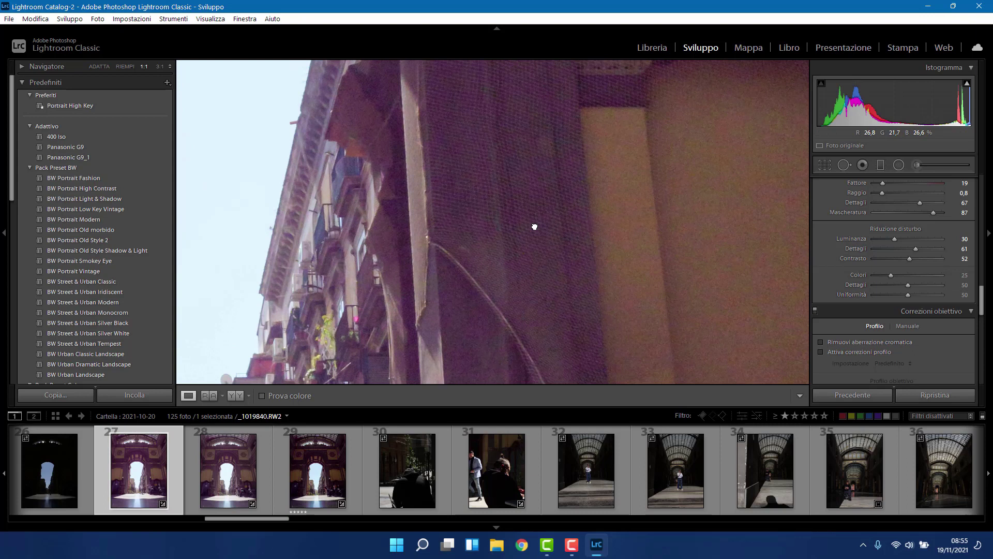
click(534, 226)
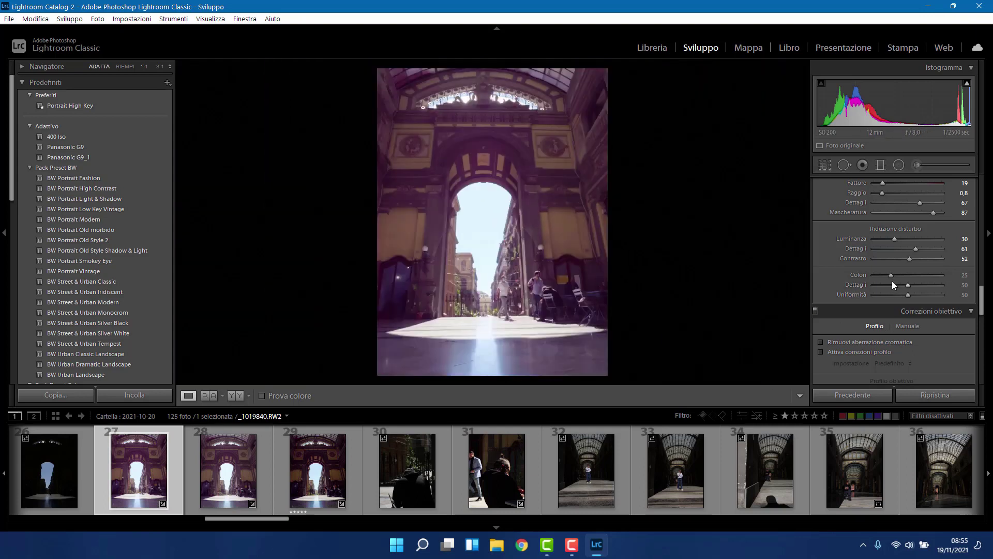
drag(895, 274, 893, 274)
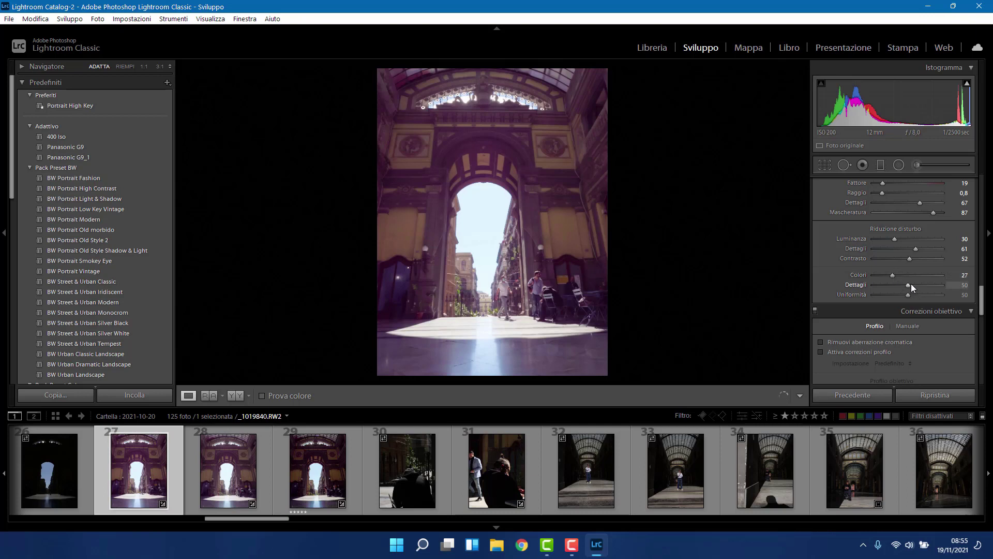
drag(909, 294, 926, 295)
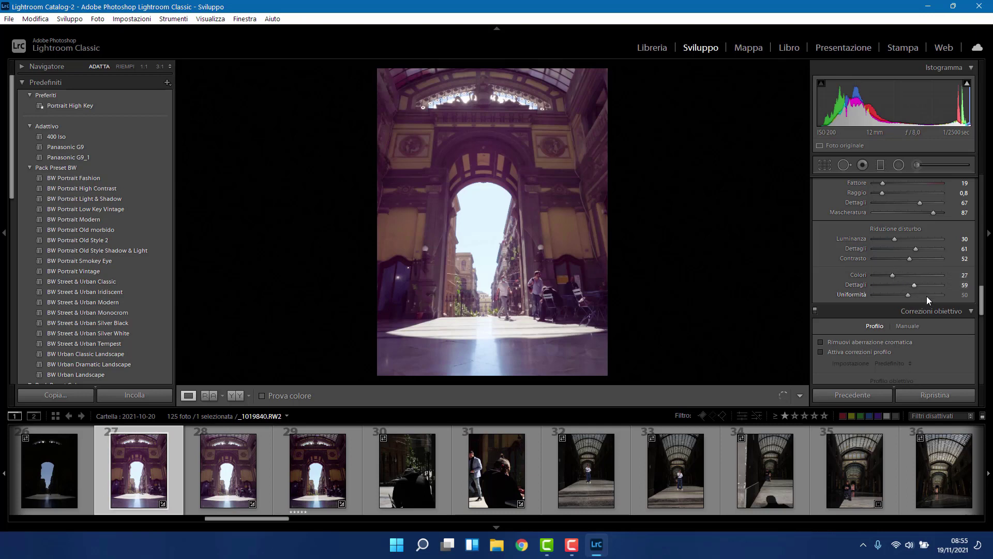
click(534, 260)
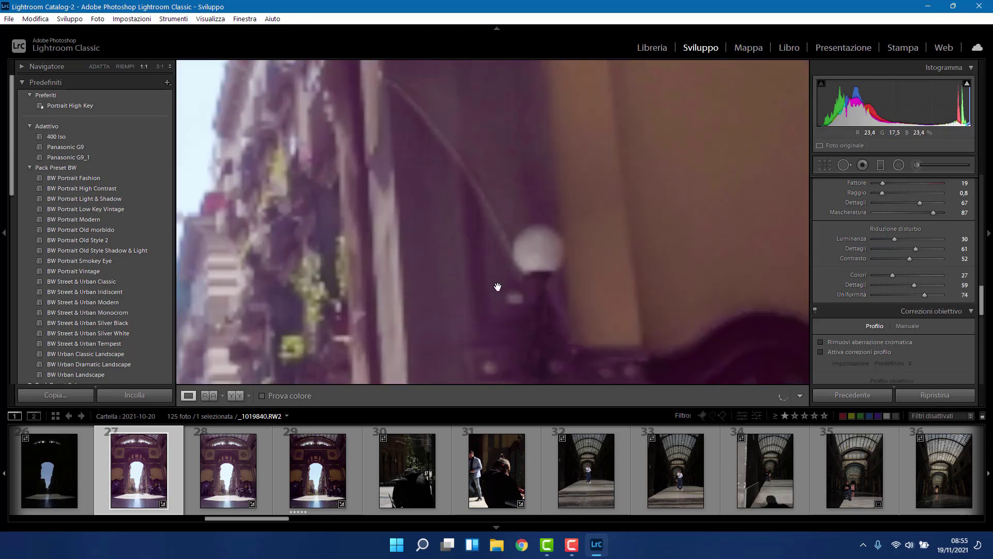
drag(499, 284, 528, 195)
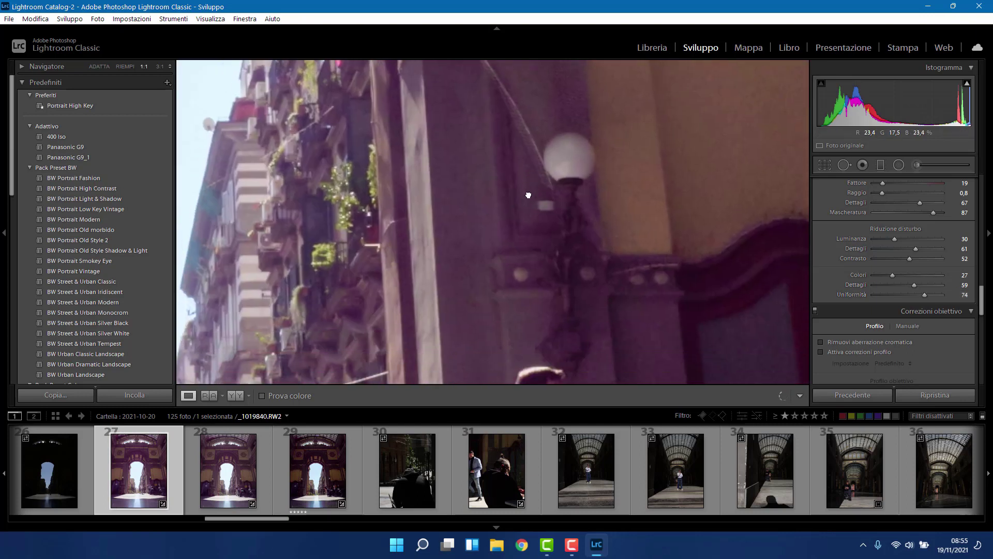
drag(512, 268, 468, 187)
drag(471, 337, 511, 240)
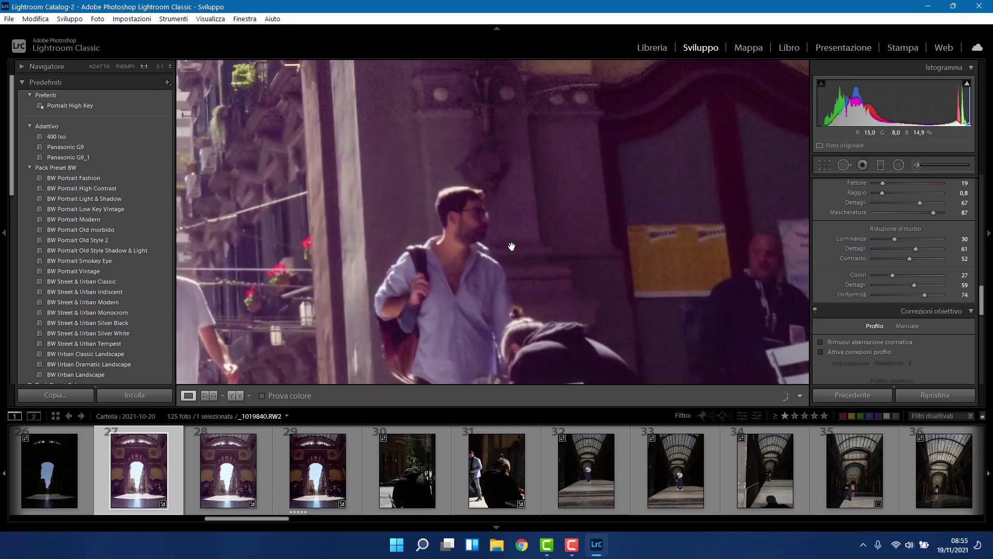
drag(692, 195, 611, 208)
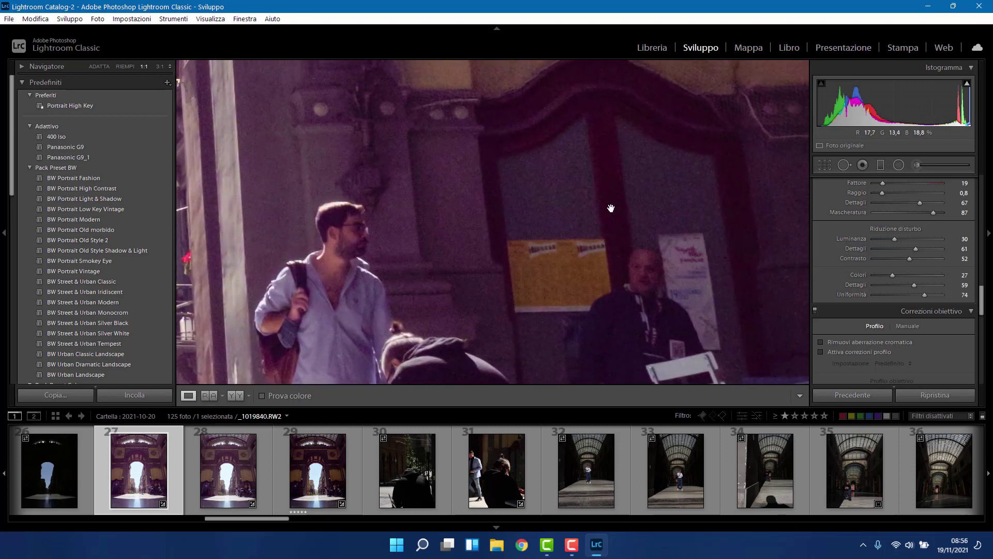
Raise the colour noise reduction to 33, checking the doorway and people at 1:1 and in full view
click(897, 278)
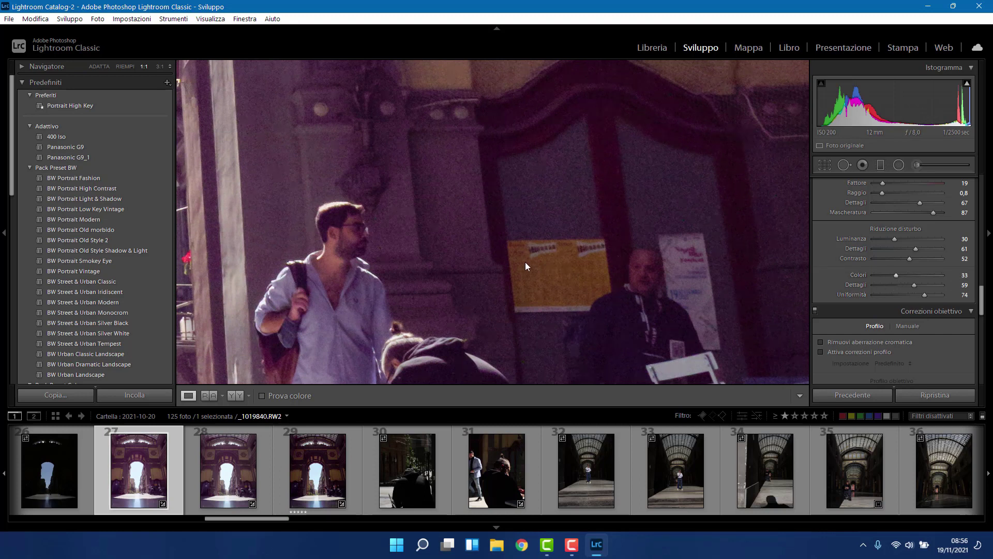
click(473, 262)
click(473, 261)
click(473, 262)
click(472, 262)
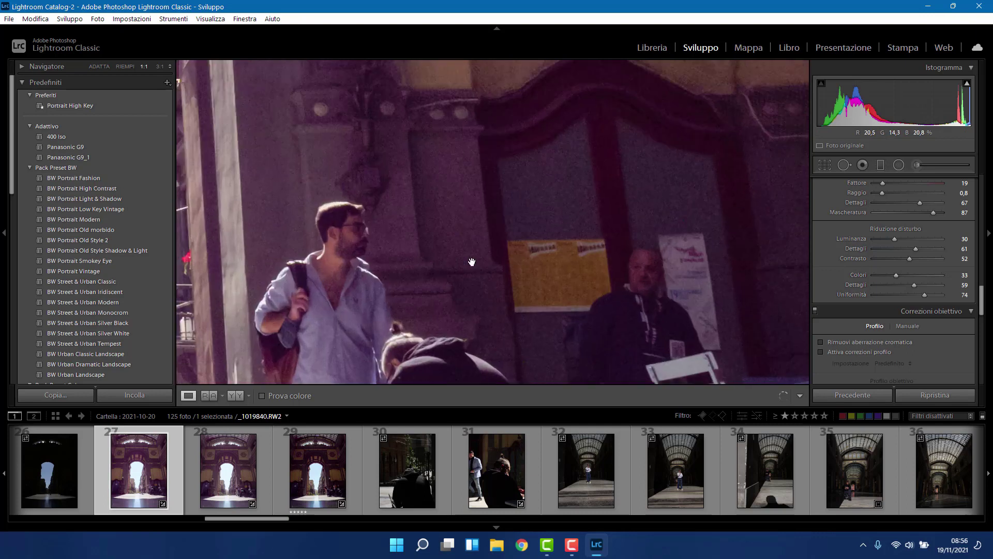
click(473, 262)
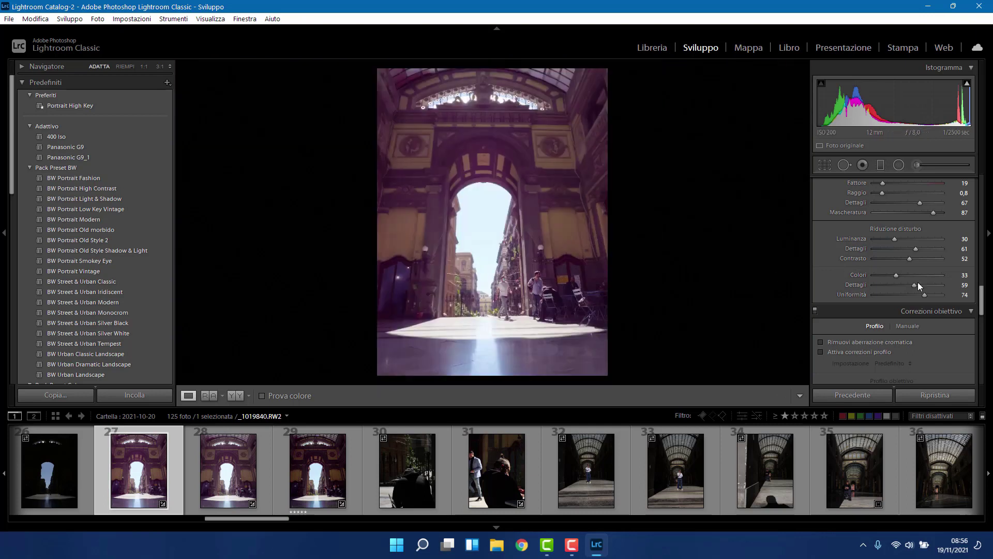
Compare the archway photo before and after the edits side by side
scroll(876, 261, up, 4)
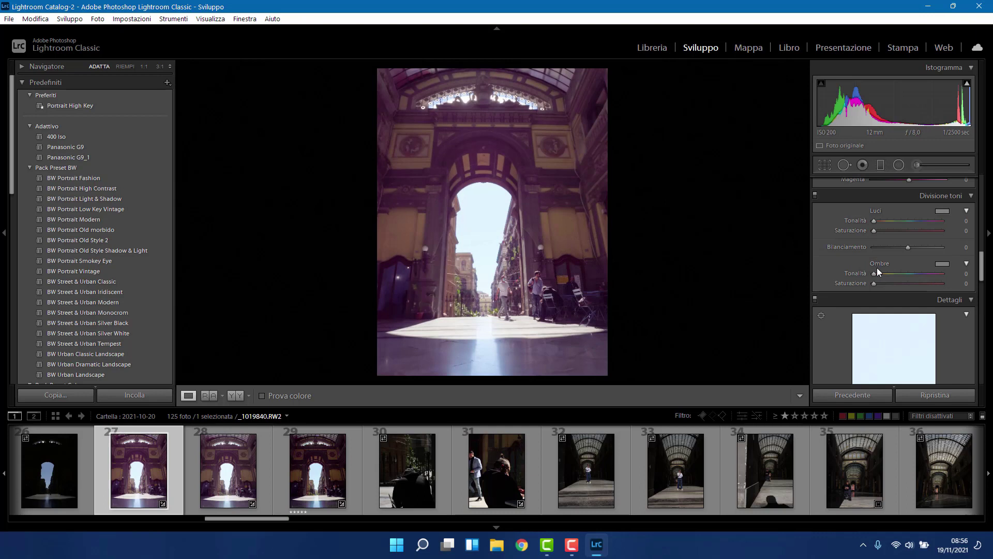
scroll(877, 268, up, 4)
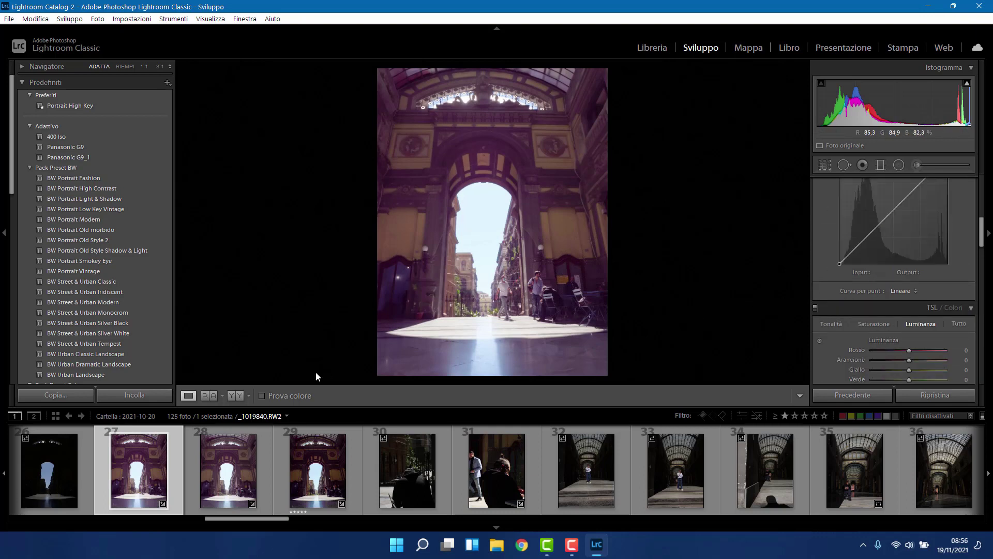
click(236, 395)
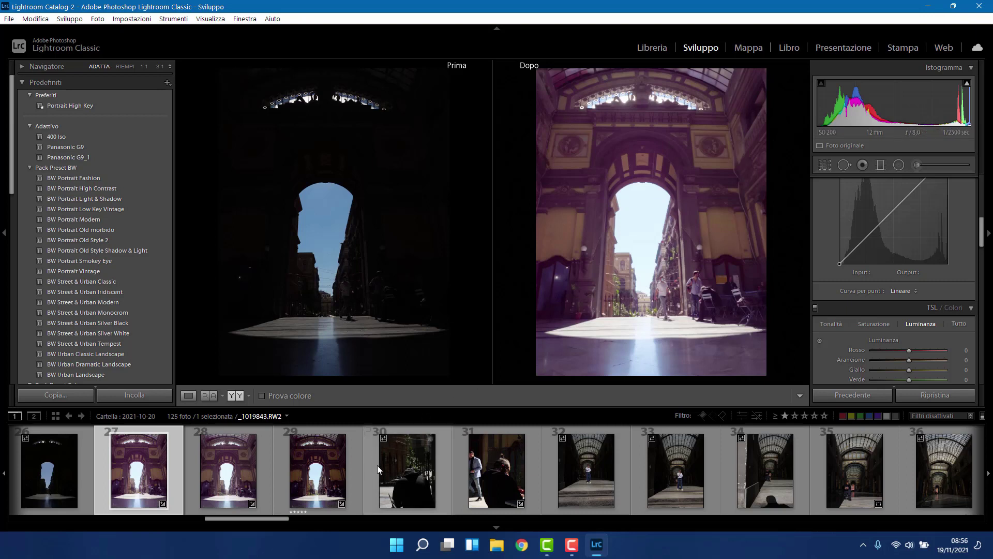
Open the red-lit corridor photo _1019812.RW2, compare its before and after versions, and return to the single-image view
scroll(377, 464, up, 10)
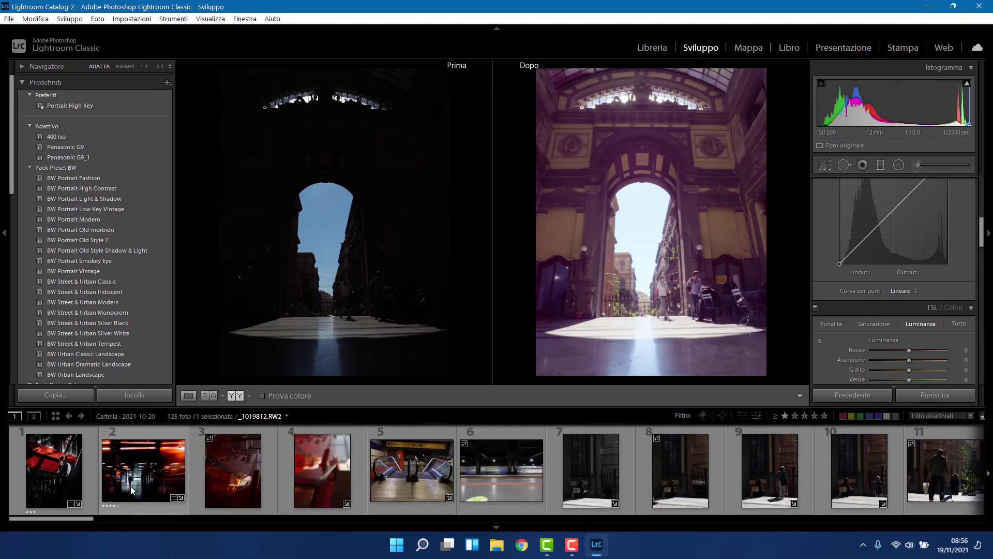
click(130, 485)
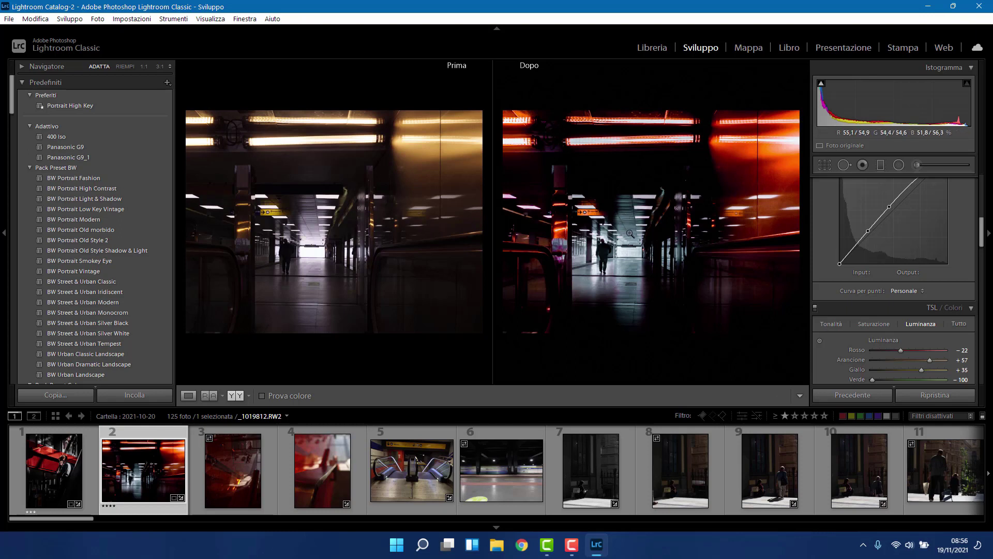
key(y)
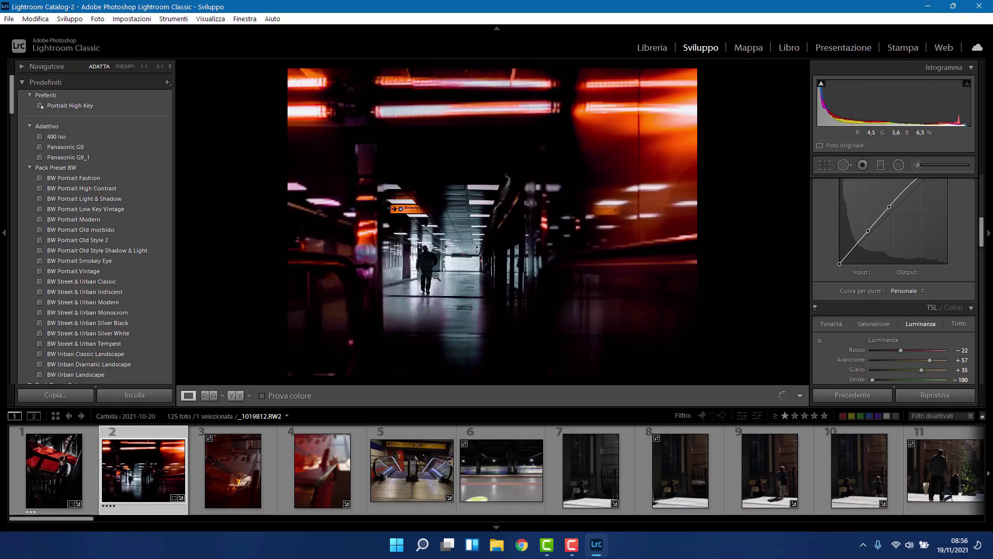
Examine the noise and detail on the walking man and corridor floor at 1:1, alone and in side-by-side before and after view
click(441, 277)
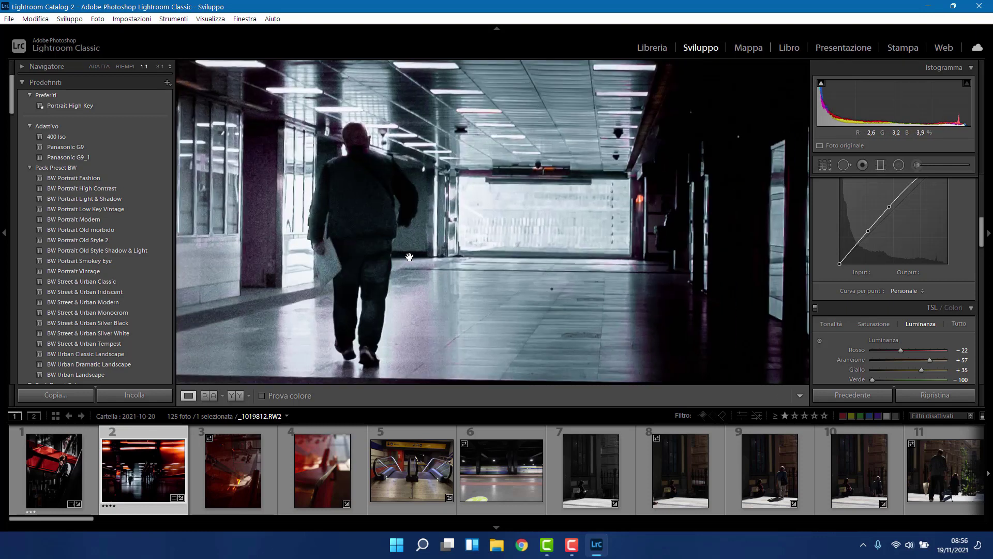
click(413, 236)
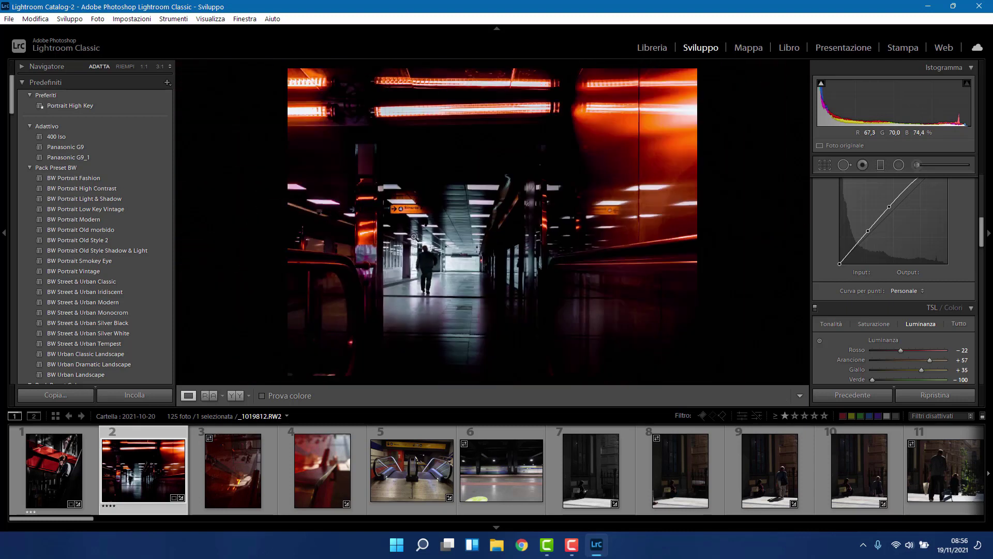
click(435, 271)
drag(447, 265, 486, 276)
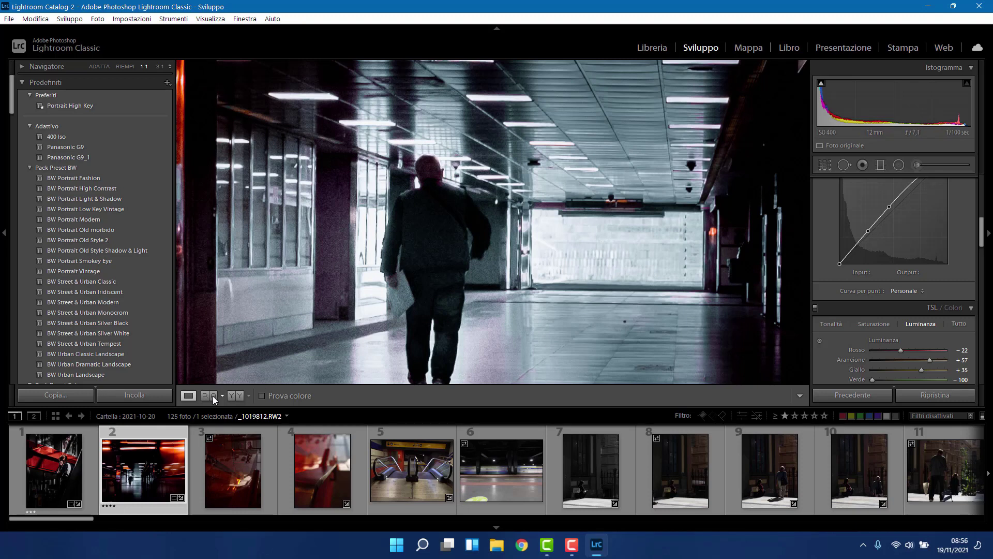
click(235, 396)
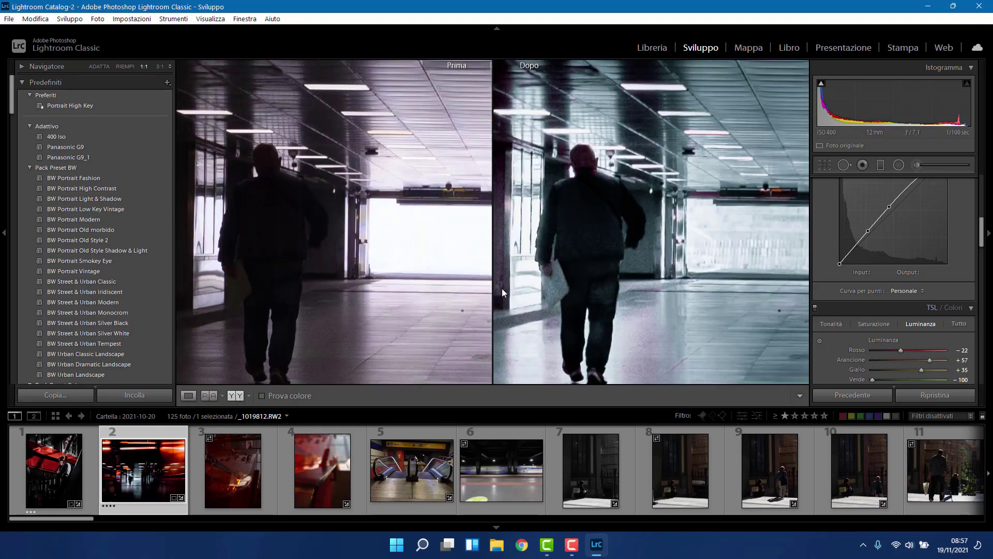
drag(564, 327, 582, 315)
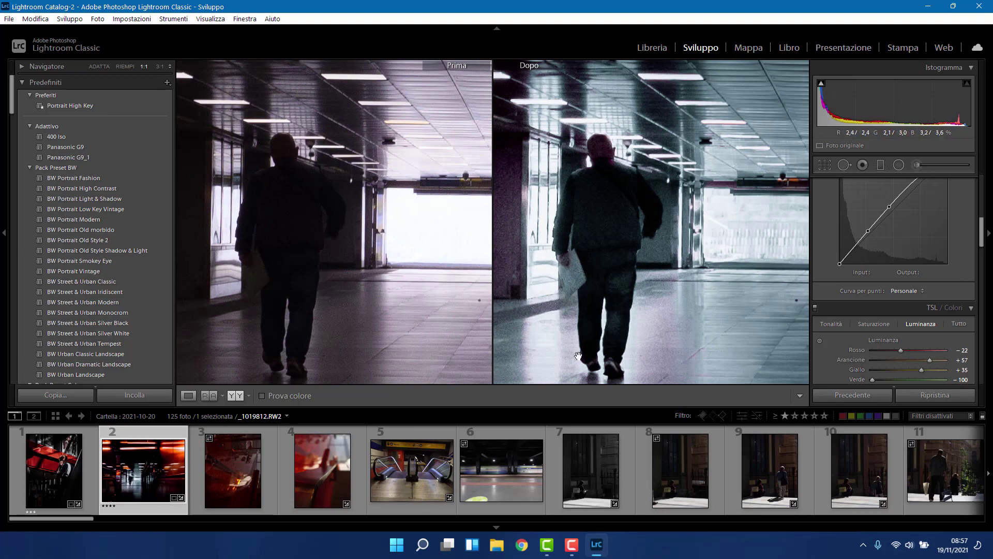
drag(607, 313, 529, 263)
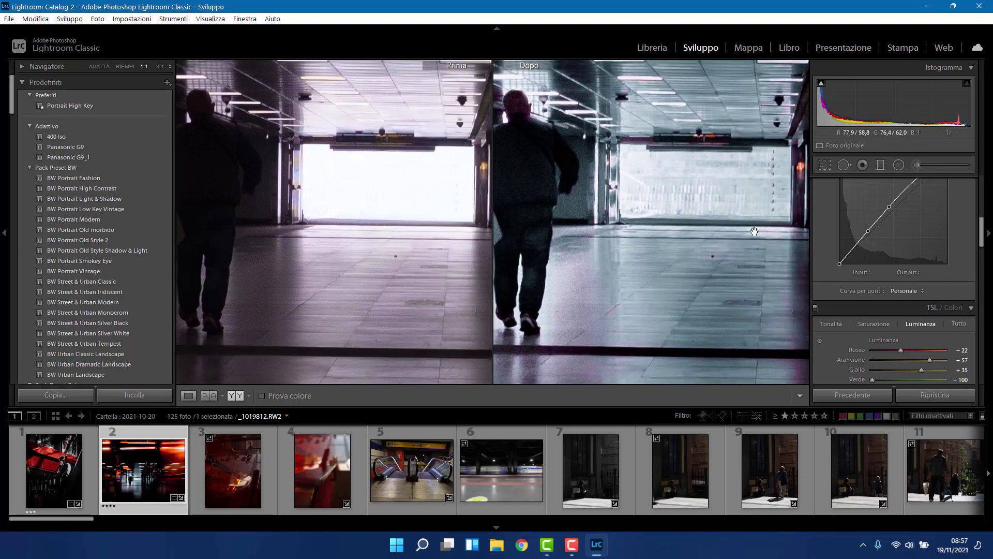
Try an exposure of +0.83 on the corridor photo and compare before and after in full view and close up
scroll(849, 328, up, 5)
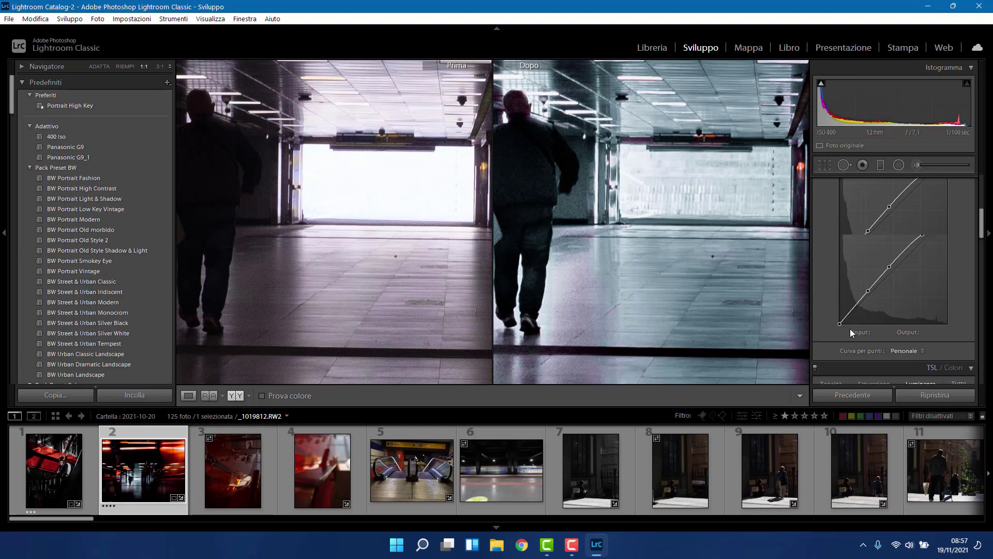
drag(881, 313, 913, 290)
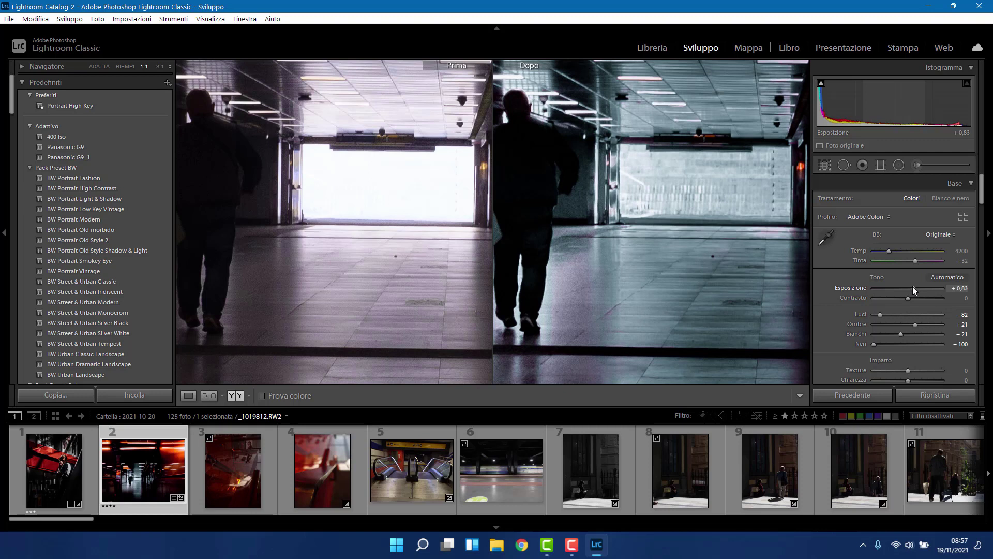
click(564, 259)
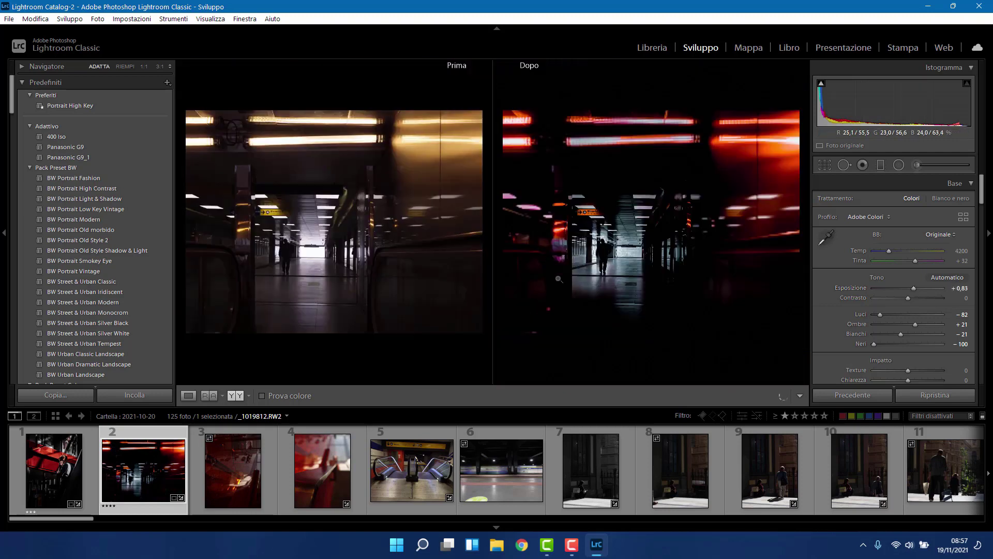
drag(613, 256, 618, 266)
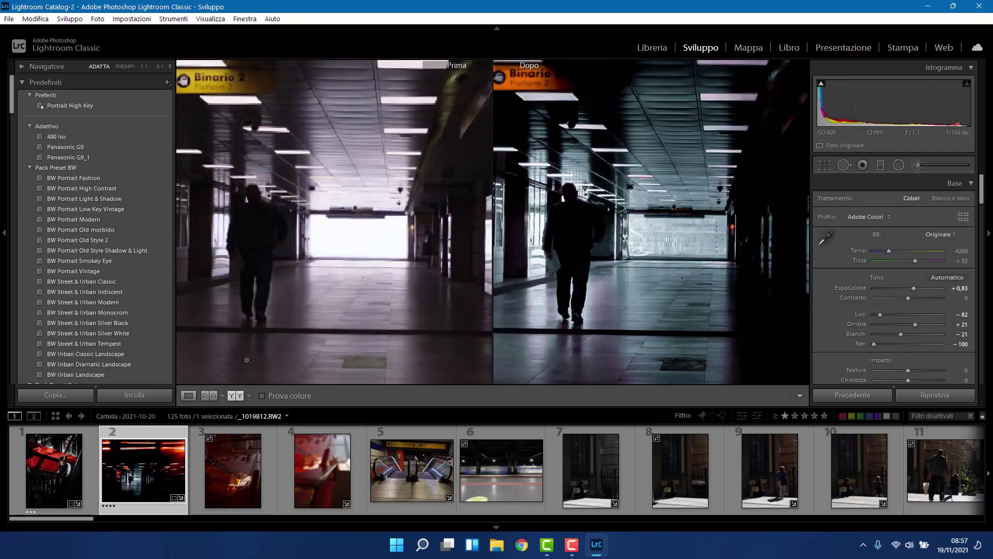
Return to the single-image view and set the corridor photo's exposure to +1.44
click(188, 396)
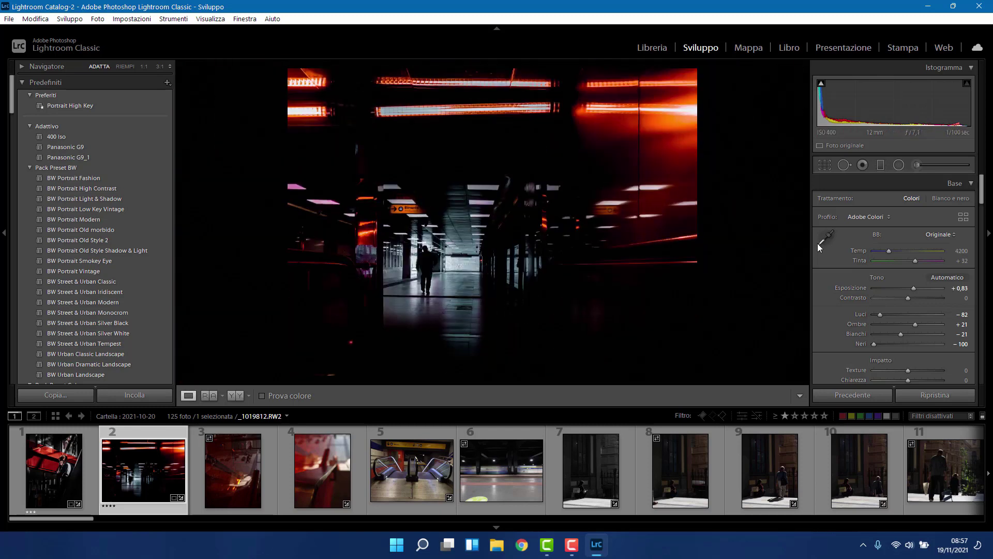
drag(916, 288, 921, 287)
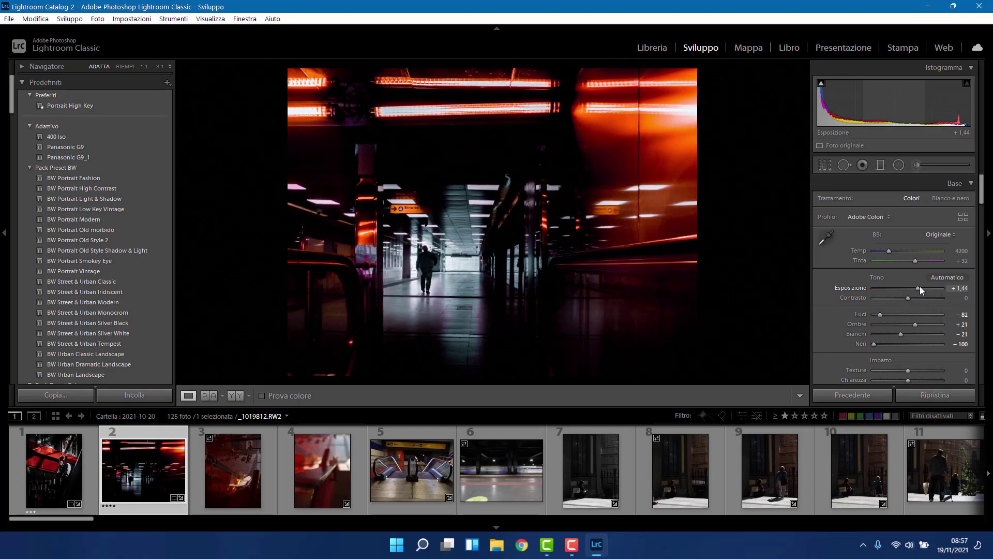
mouse_move(917, 287)
mouse_down()
mouse_move(905, 291)
mouse_move(935, 290)
mouse_move(920, 290)
mouse_up()
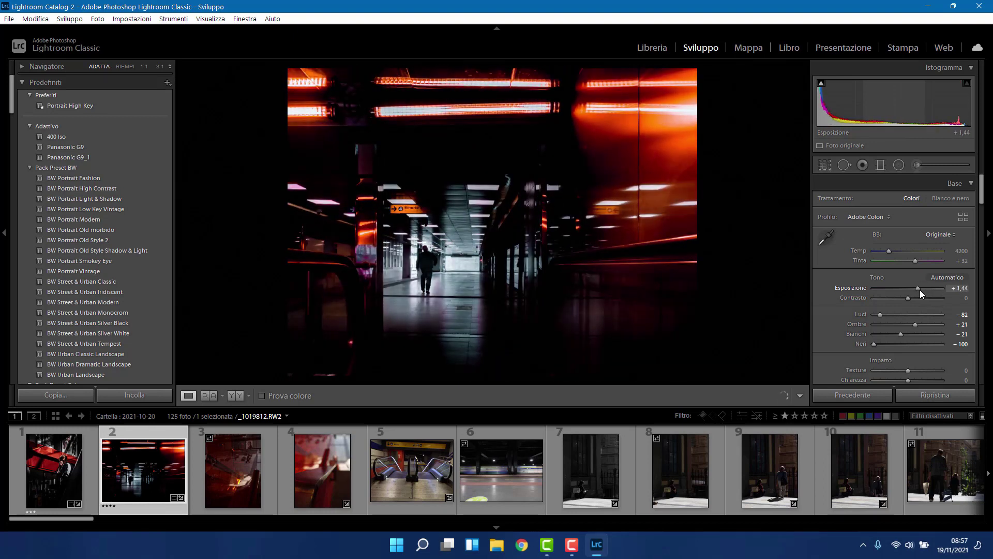
Set the corridor photo's sharpening amount to 14
scroll(869, 301, down, 10)
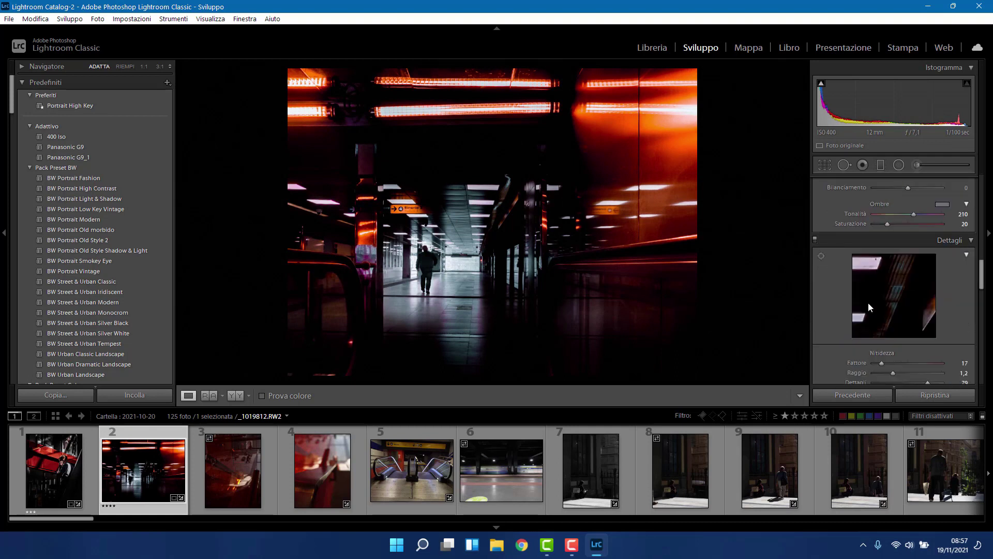
scroll(868, 303, up, 1)
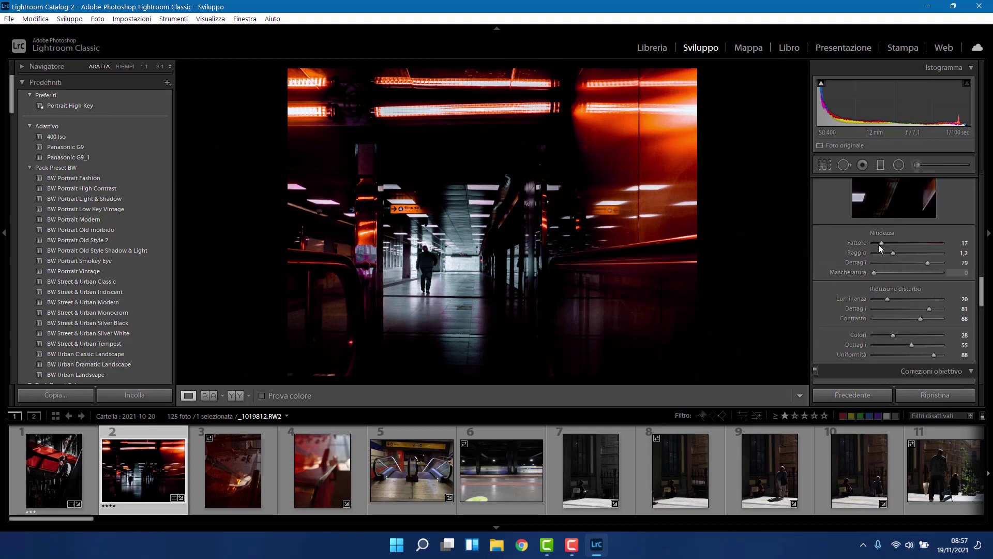
drag(882, 243, 880, 243)
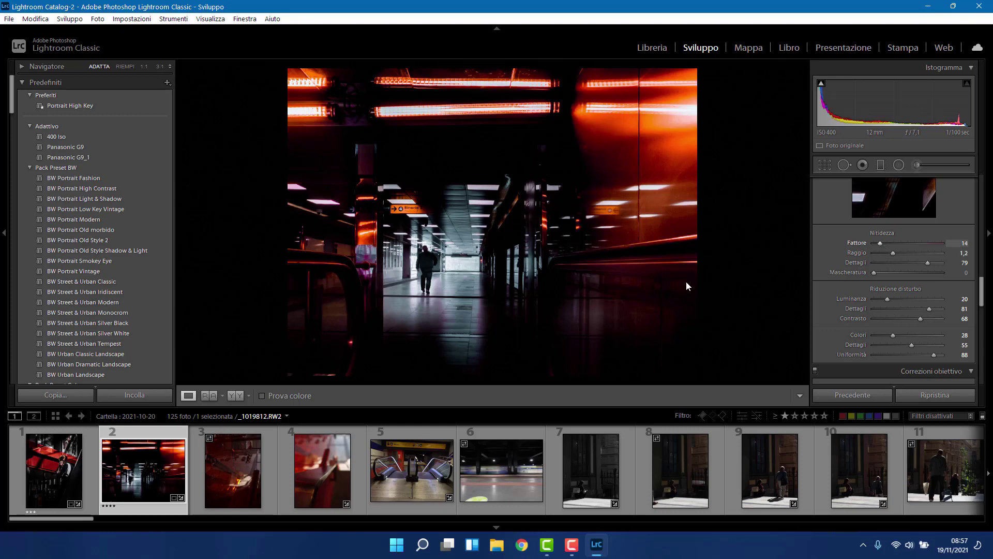
Set the sharpening masking to 80, checking the walking man at 1:1 with the black-and-white mask preview
click(449, 272)
drag(449, 271, 534, 253)
drag(466, 353, 461, 291)
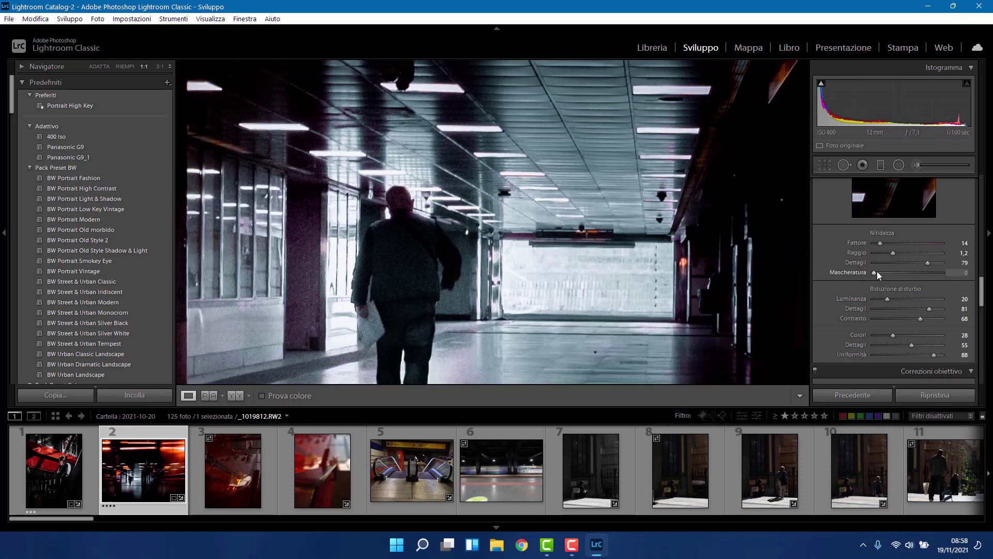
drag(874, 272, 929, 276)
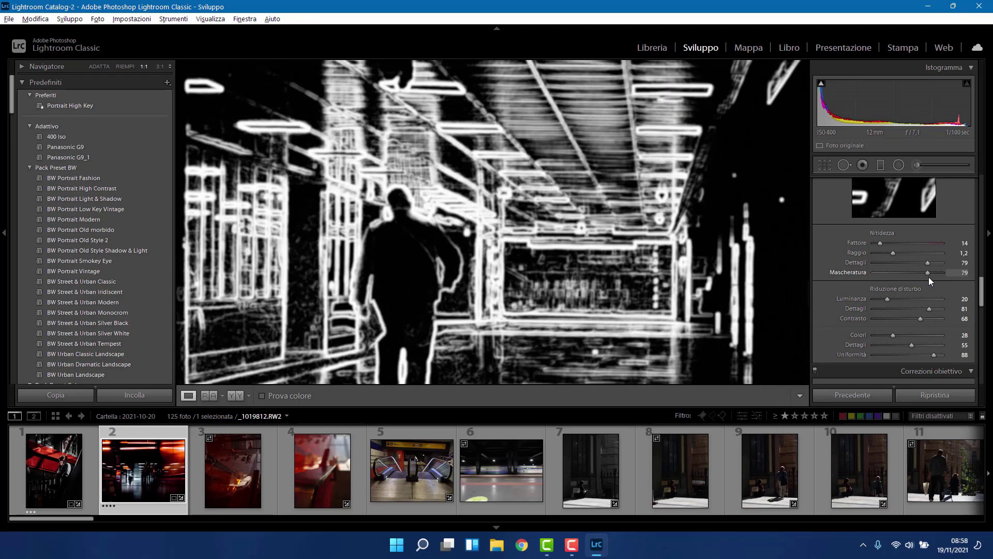
drag(930, 278, 930, 277)
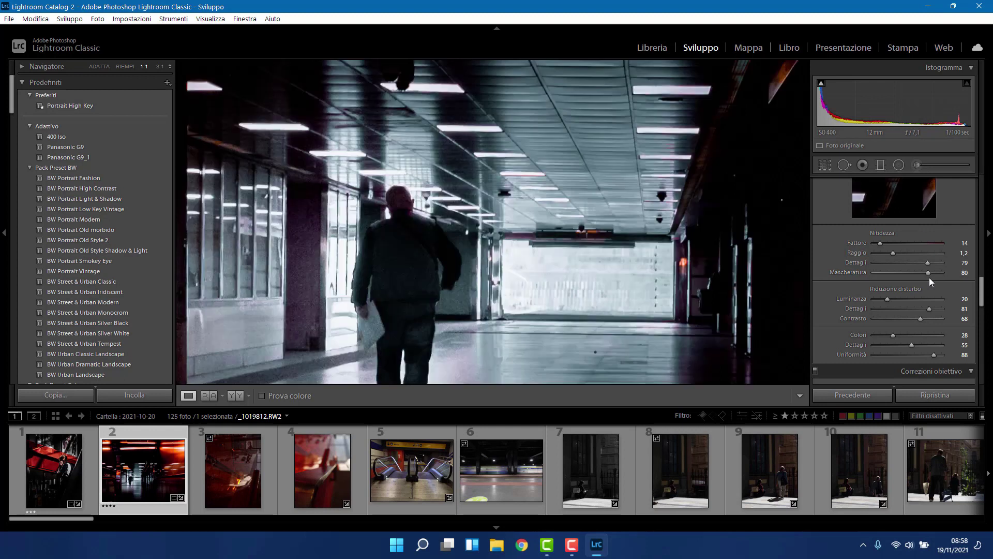